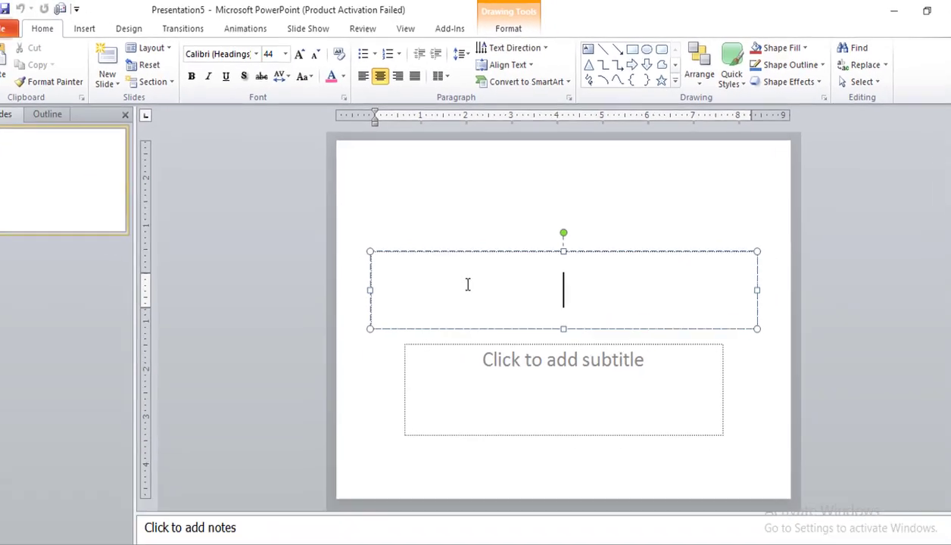
Step: Enter WORD, EXCEL and POWE POINT as three title lines and stretch the title box upward
text(WORD)
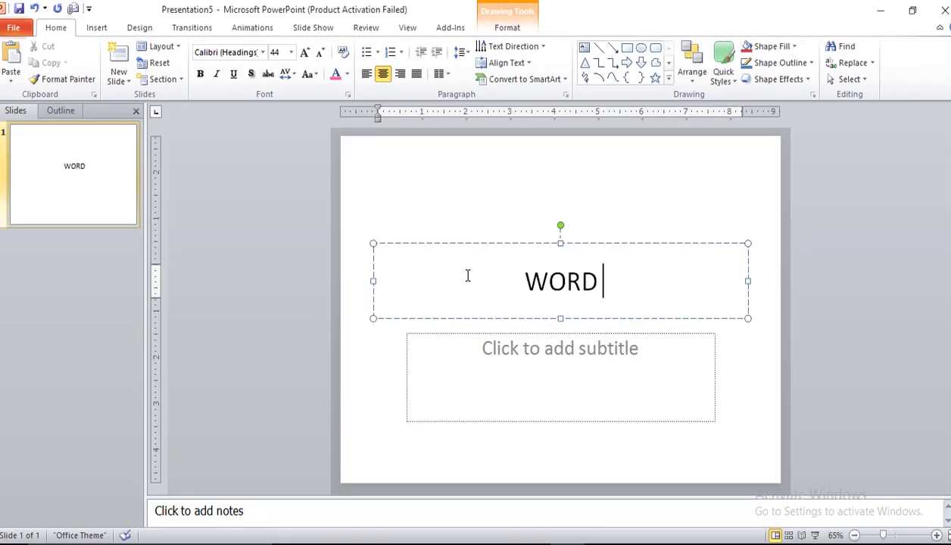
key(Return)
text(EXCEL)
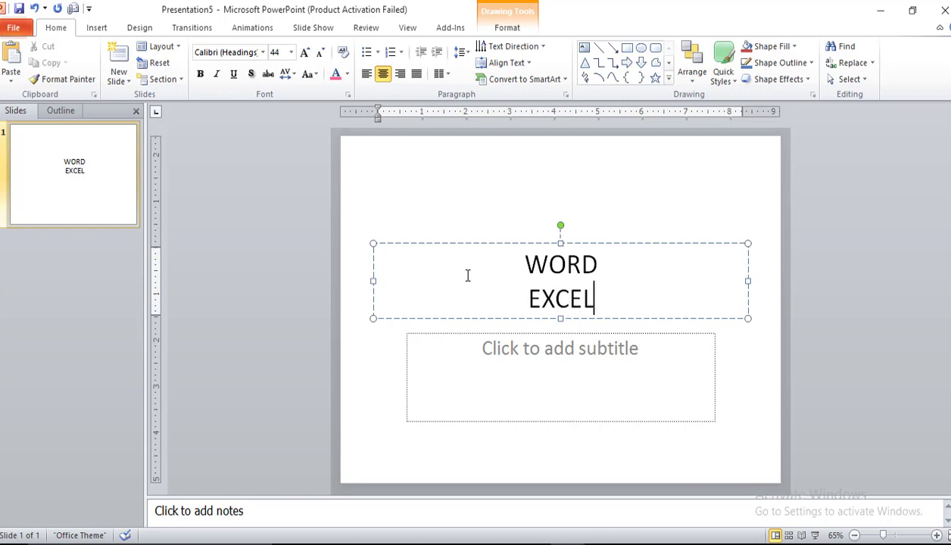
key(Return)
text(POWE )
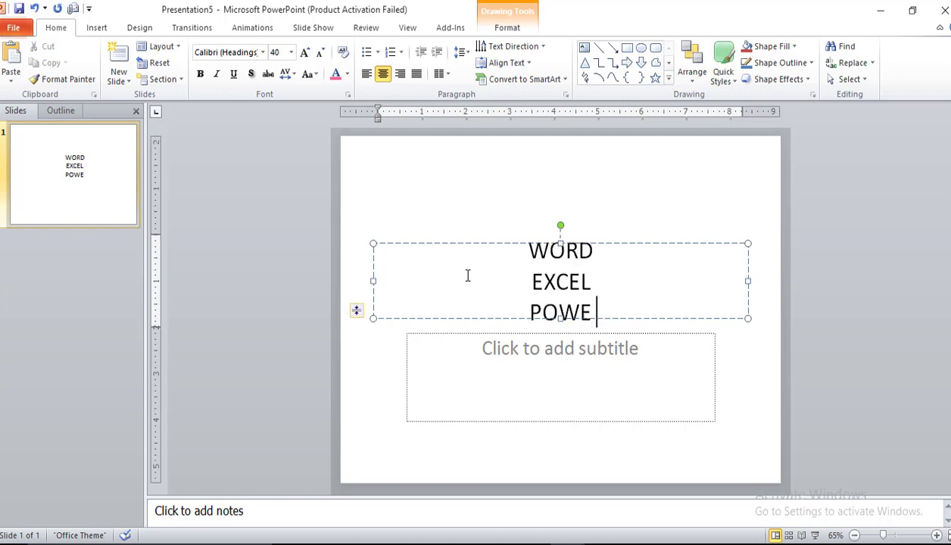
text(POINT)
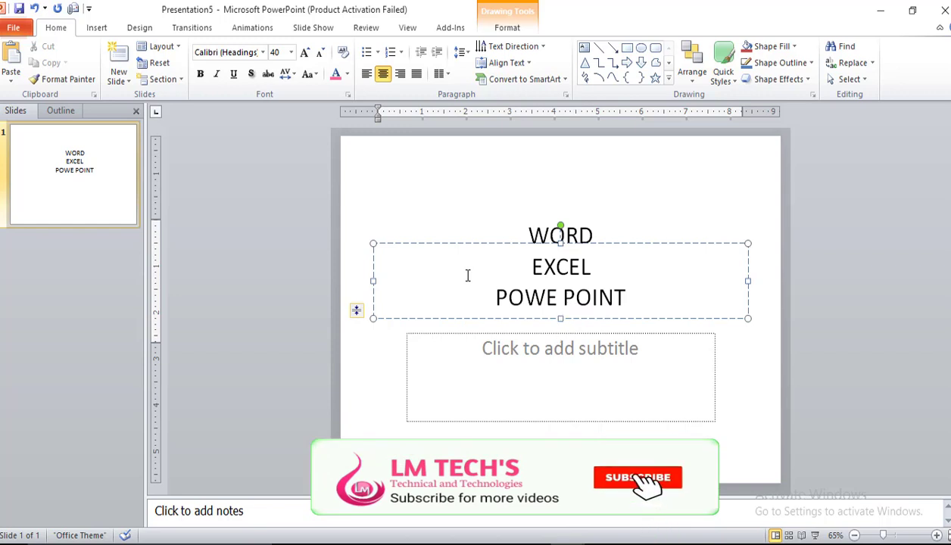
key(ctrl+a)
drag(559, 225, 557, 205)
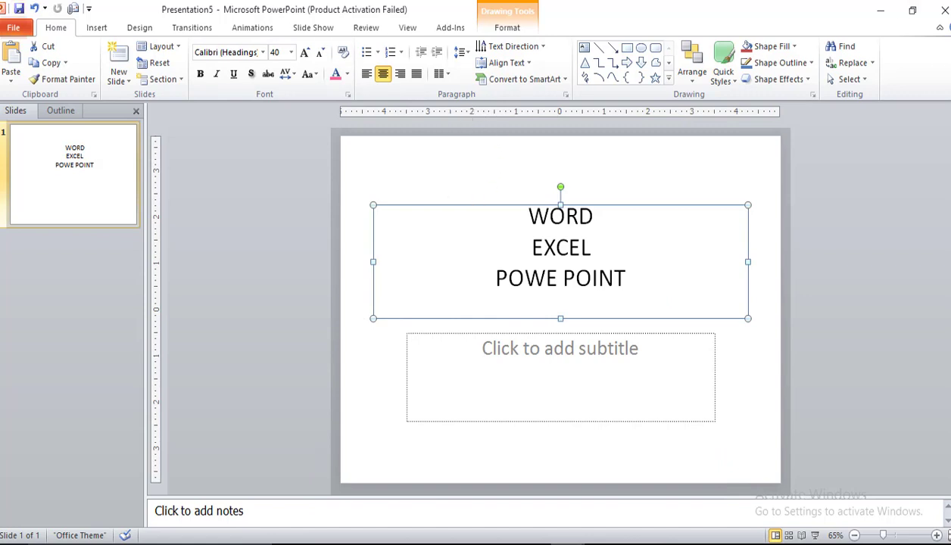
Step: Select the three title lines and apply the a) b) c) lettered numbering style
click(377, 52)
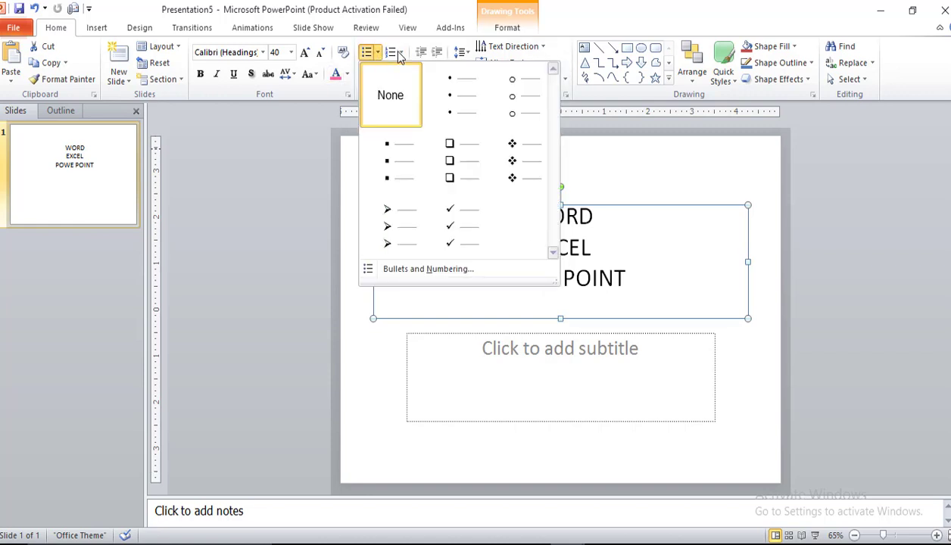
click(400, 53)
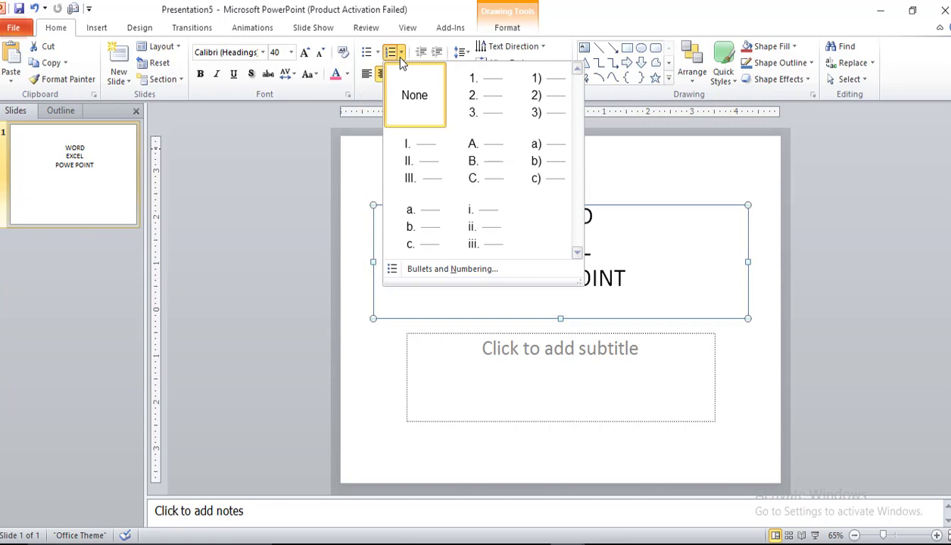
click(643, 259)
drag(629, 278, 527, 215)
click(402, 54)
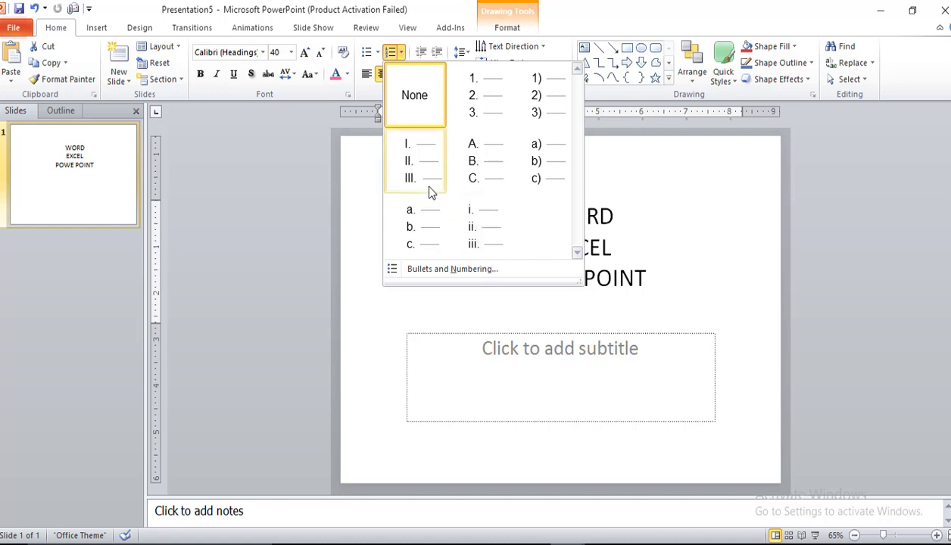
click(529, 159)
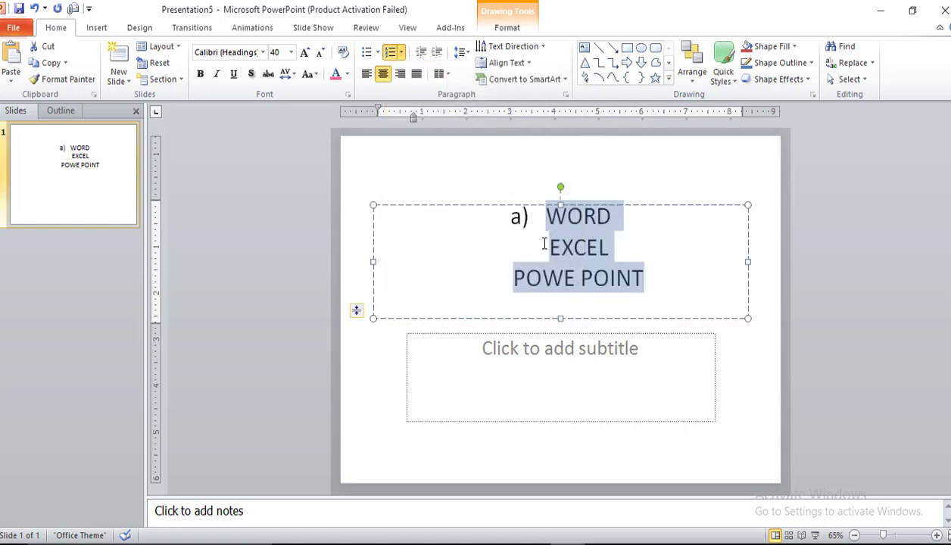
Step: Restore the line break before EXCEL and reselect all the title text
click(545, 247)
key(BackSpace)
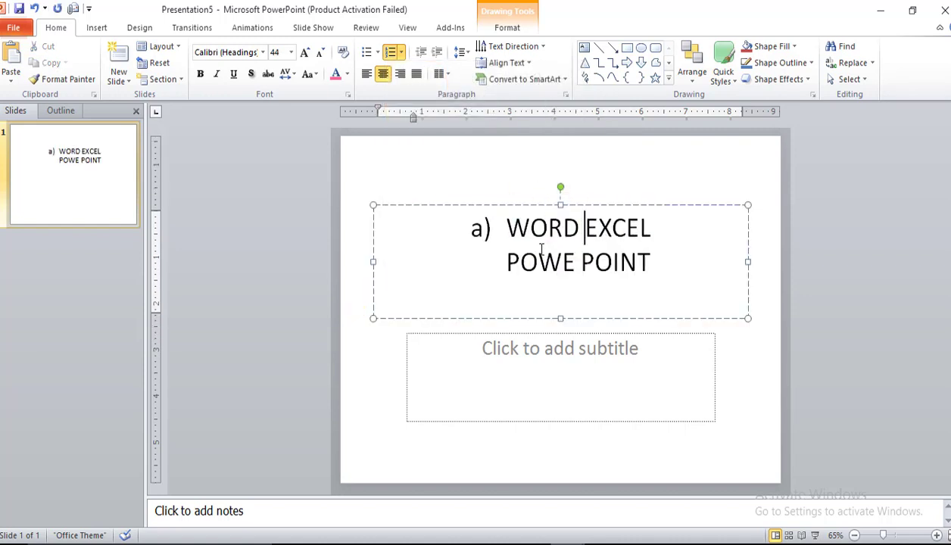
key(Return)
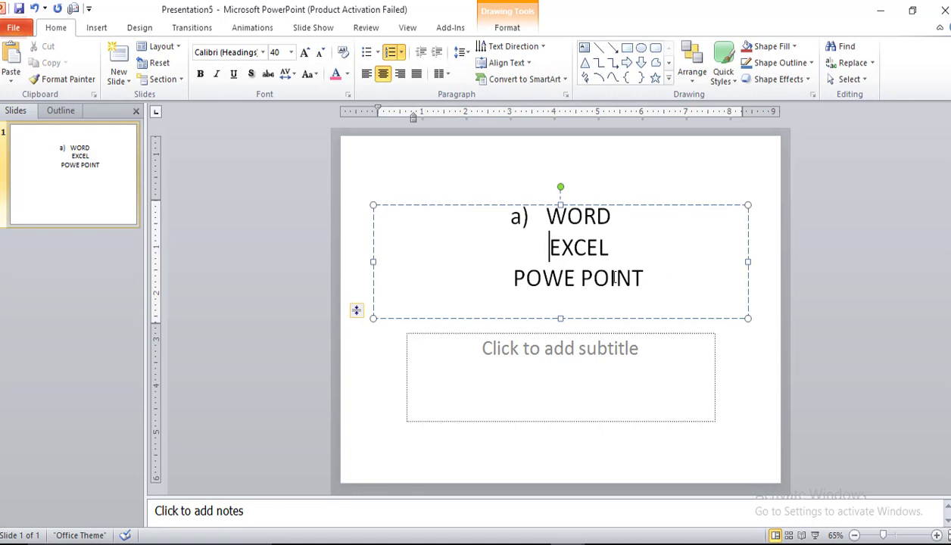
key(ctrl+a)
click(400, 52)
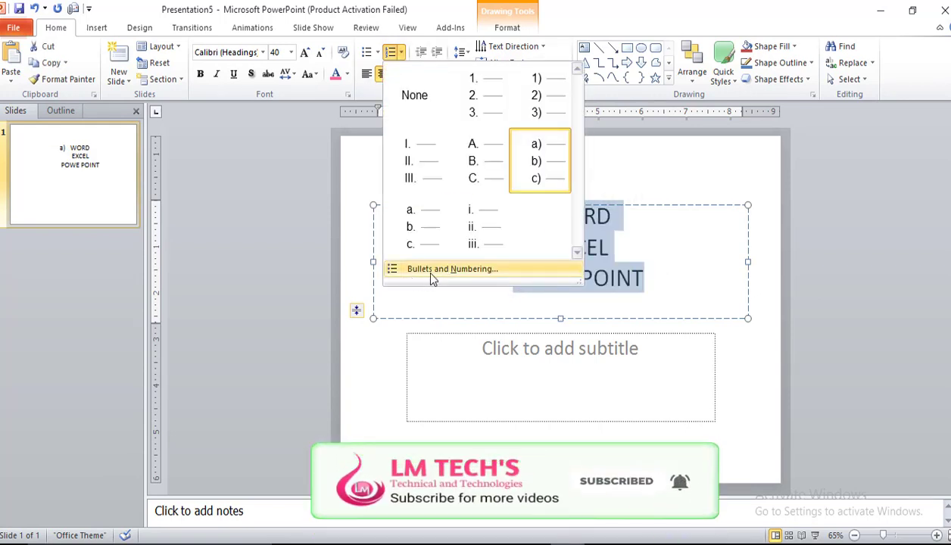
Step: Set the title numbering to start at 5 (e) in purple and apply it
click(450, 278)
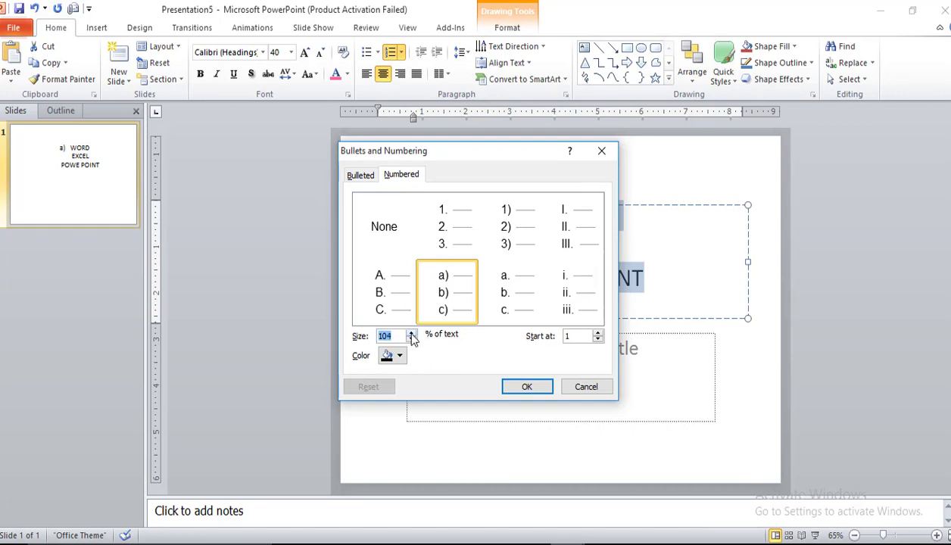
click(599, 334)
click(598, 334)
click(598, 334)
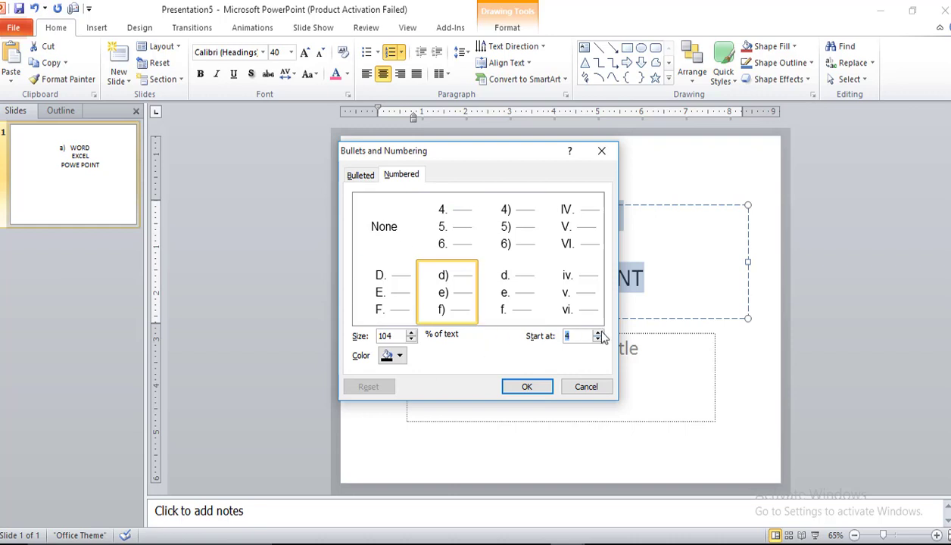
click(598, 334)
click(400, 356)
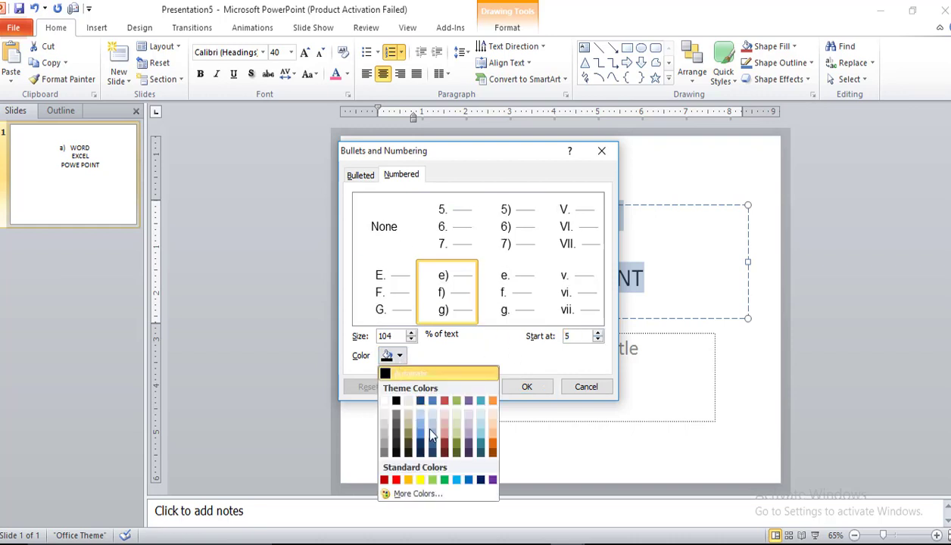
click(492, 480)
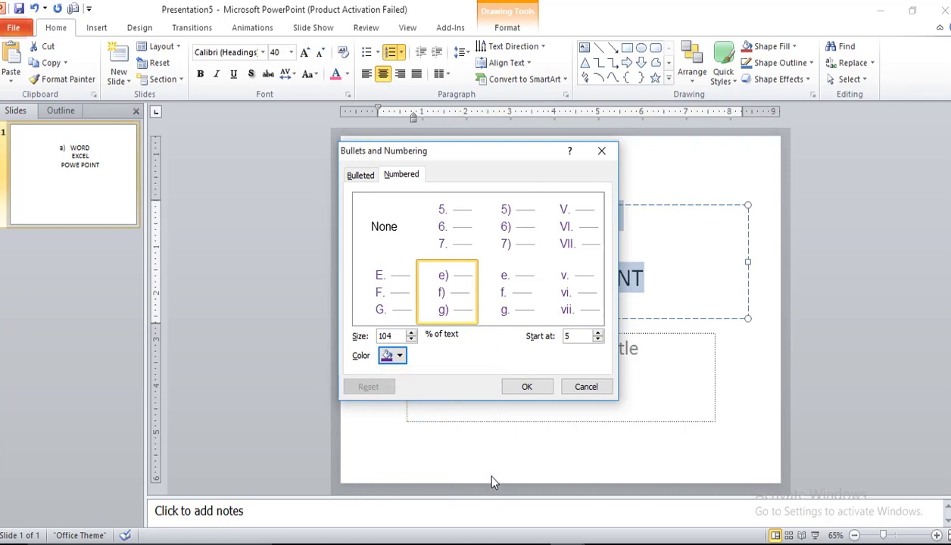
click(526, 387)
click(491, 278)
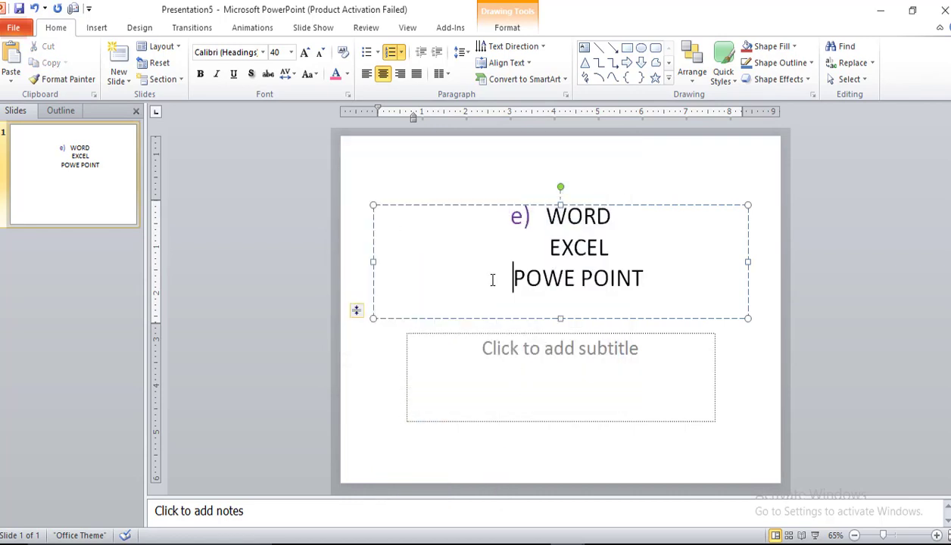
Step: In Bullets and Numbering, choose the diamond bullet at 107% of text size in yellow
click(539, 217)
click(378, 53)
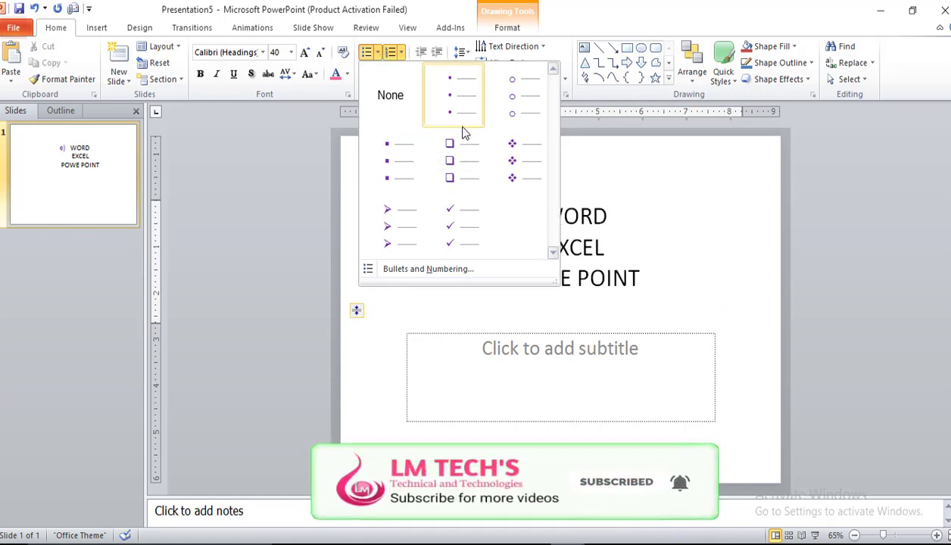
click(442, 271)
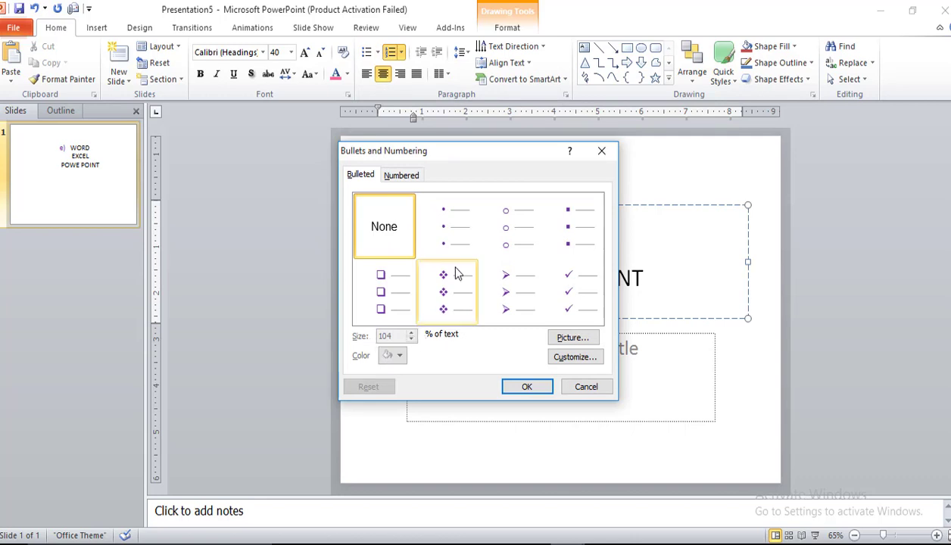
click(452, 290)
click(411, 332)
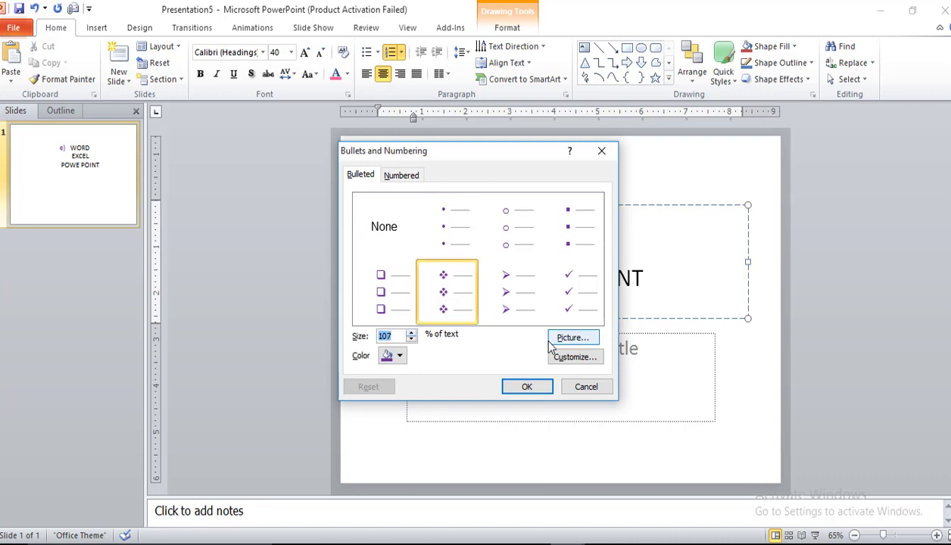
click(400, 357)
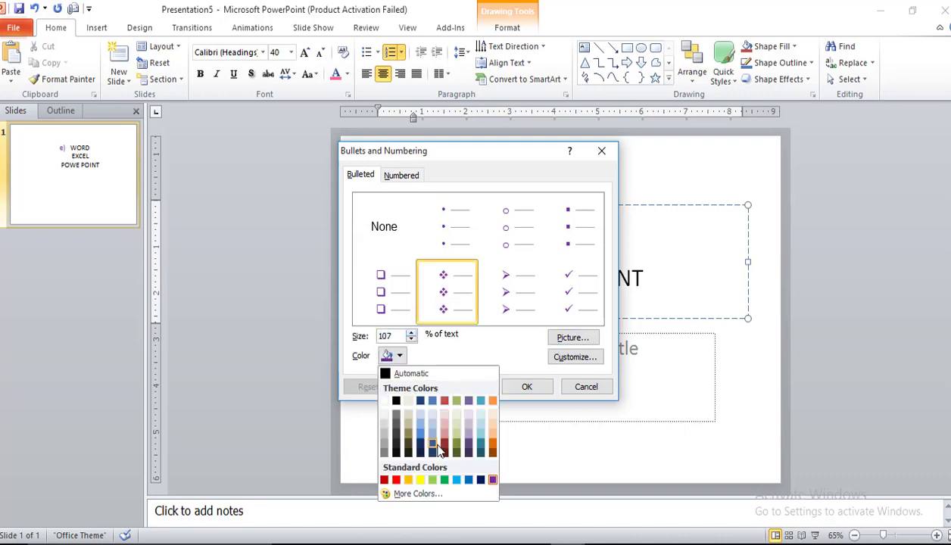
click(421, 480)
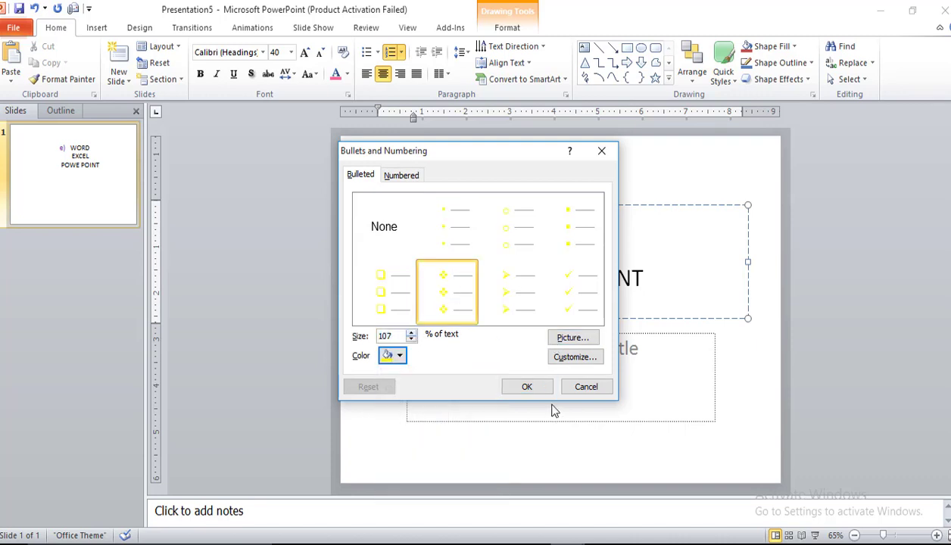
Step: Pick the Greek small omega with tonos (ώ, 03CE) as the custom bullet symbol
click(574, 357)
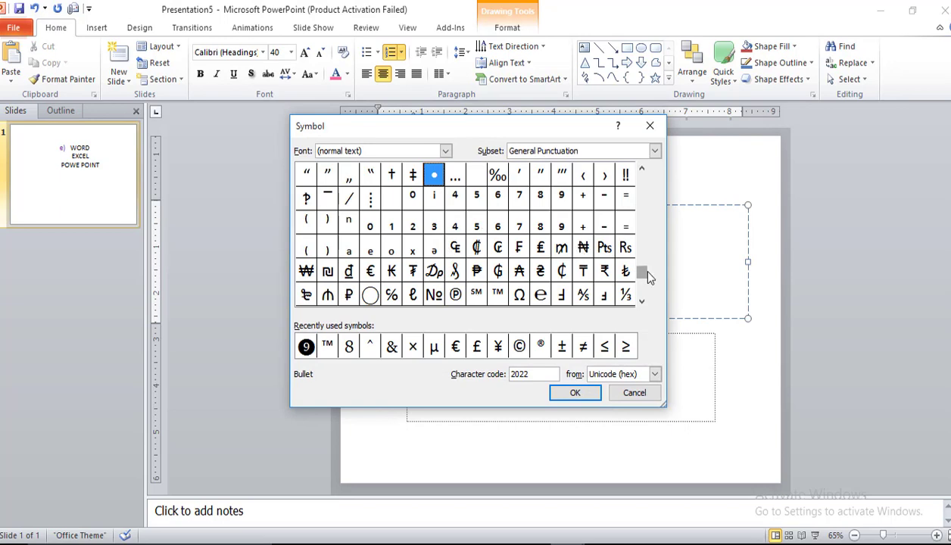
drag(642, 272, 642, 220)
click(582, 222)
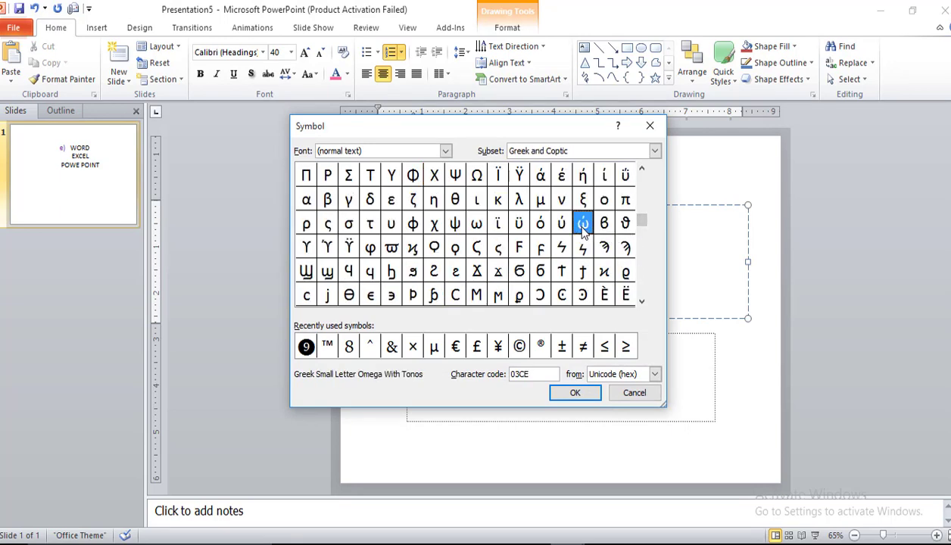
click(571, 399)
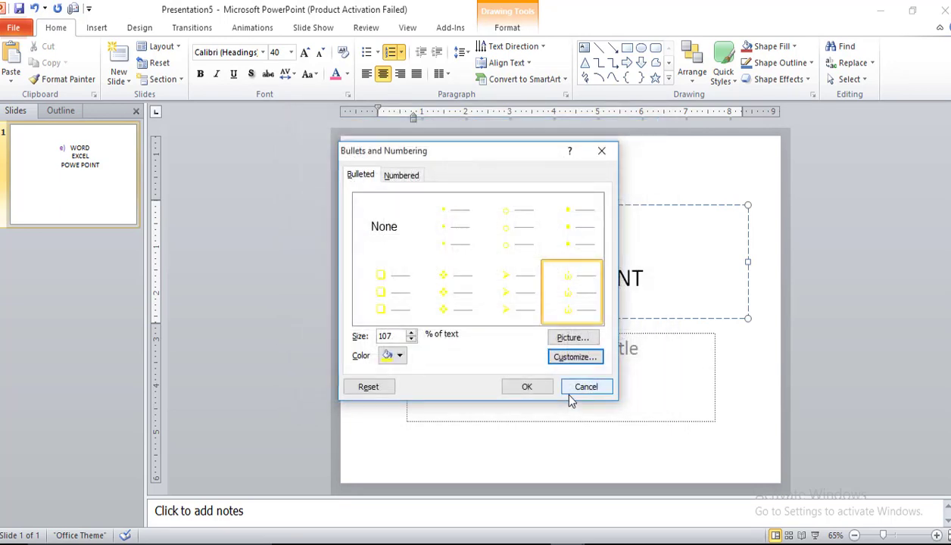
Step: Browse the gallery of picture bullets
click(568, 340)
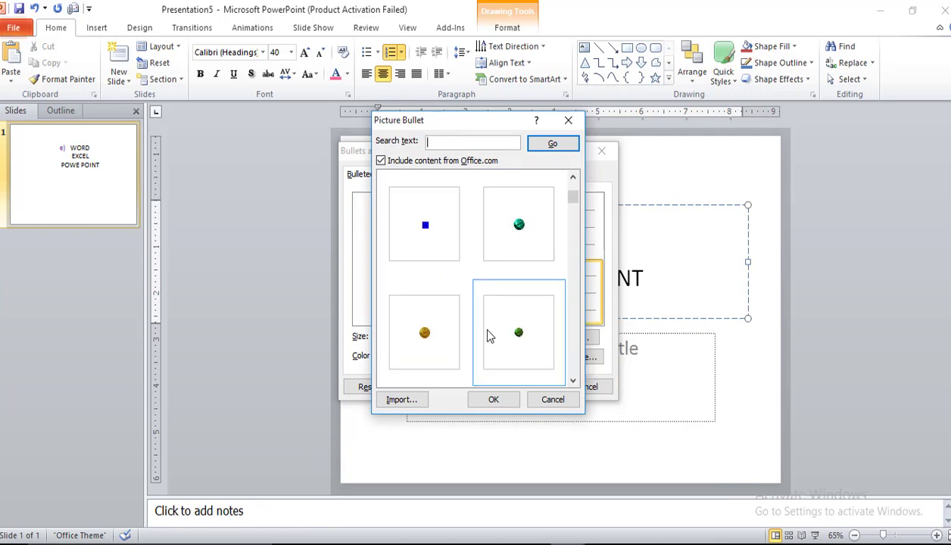
scroll(454, 331, down, 2)
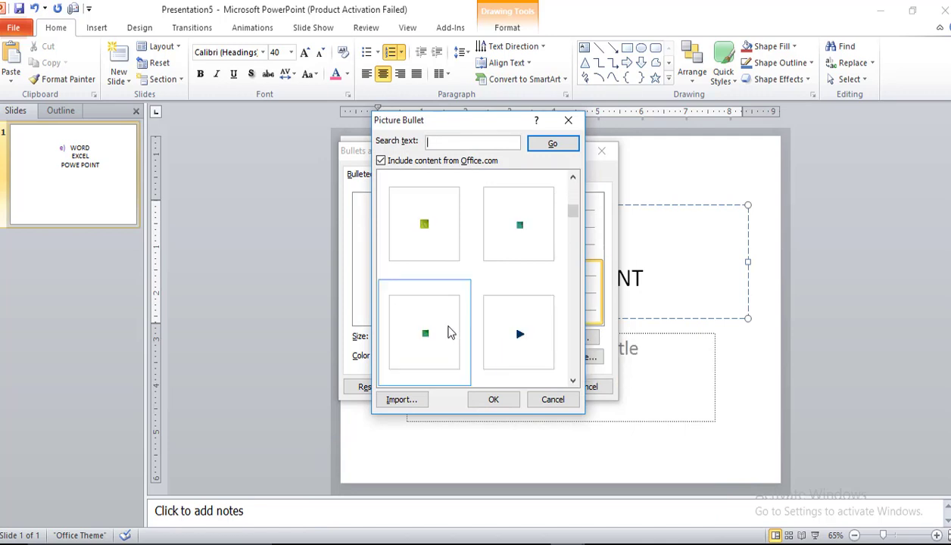
scroll(454, 333, down, 3)
scroll(444, 350, down, 2)
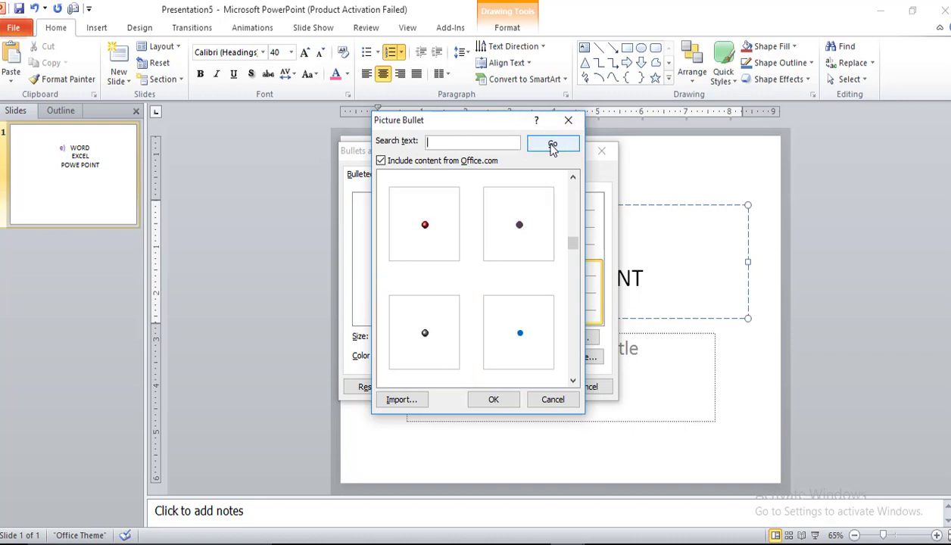
scroll(492, 193, up, 5)
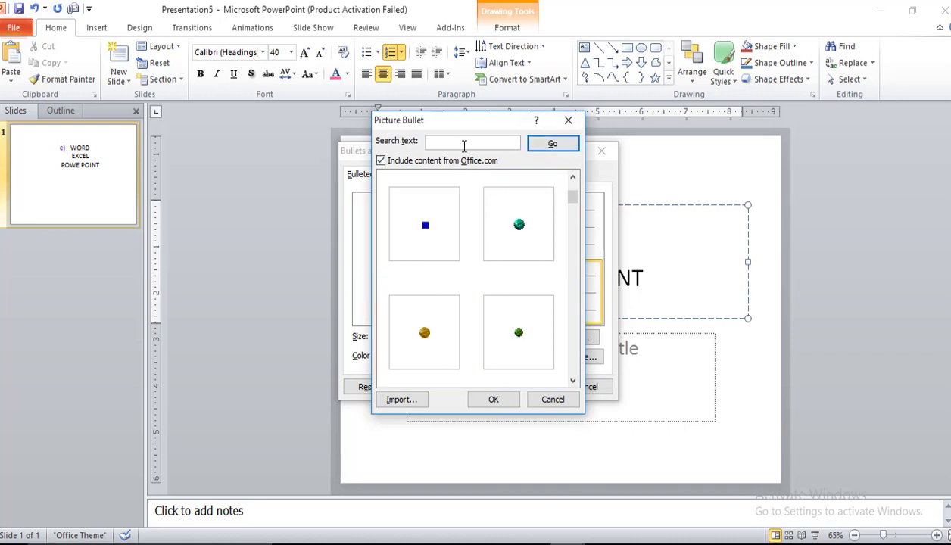
scroll(454, 333, down, 2)
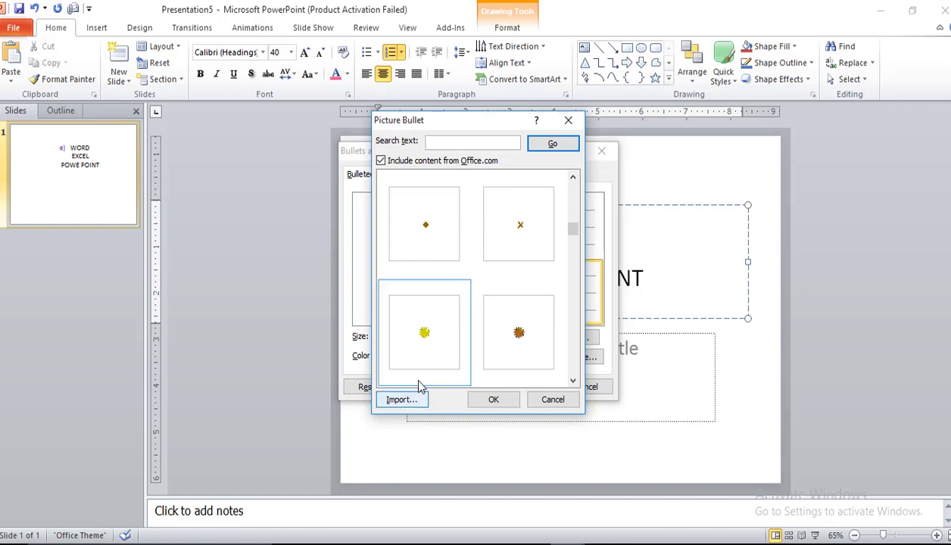
Step: Look for an image to import in Music, Pictures and Videos, cancel, then apply a gallery picture bullet
click(399, 398)
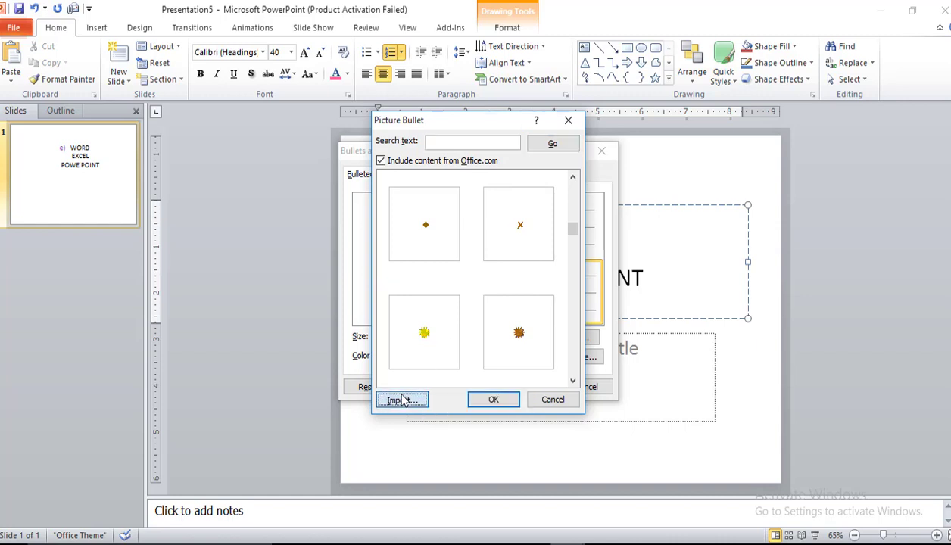
scroll(402, 393, down, 3)
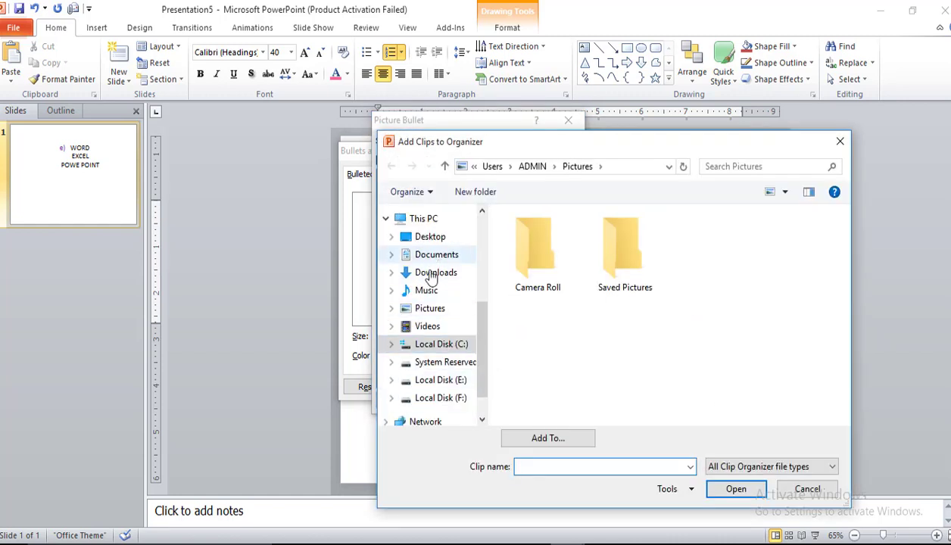
click(426, 291)
click(424, 308)
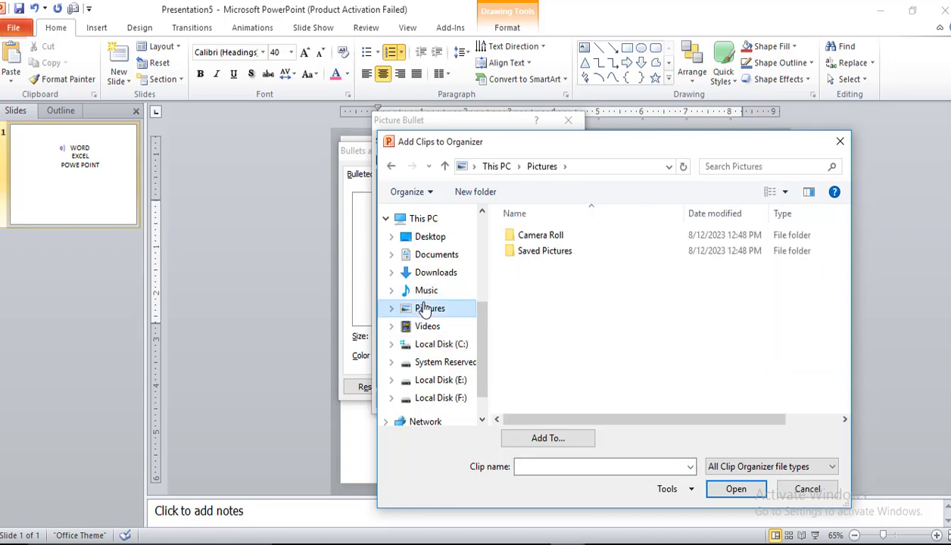
click(418, 328)
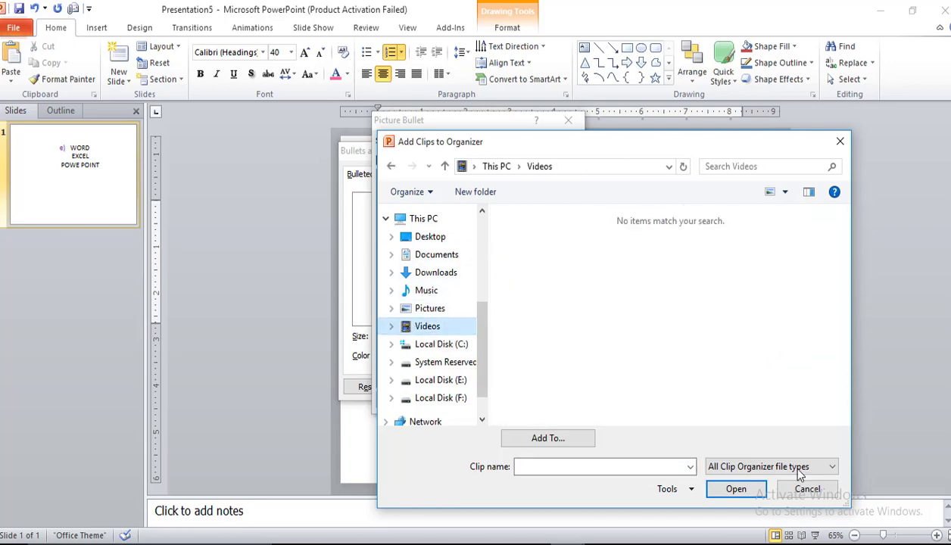
click(804, 488)
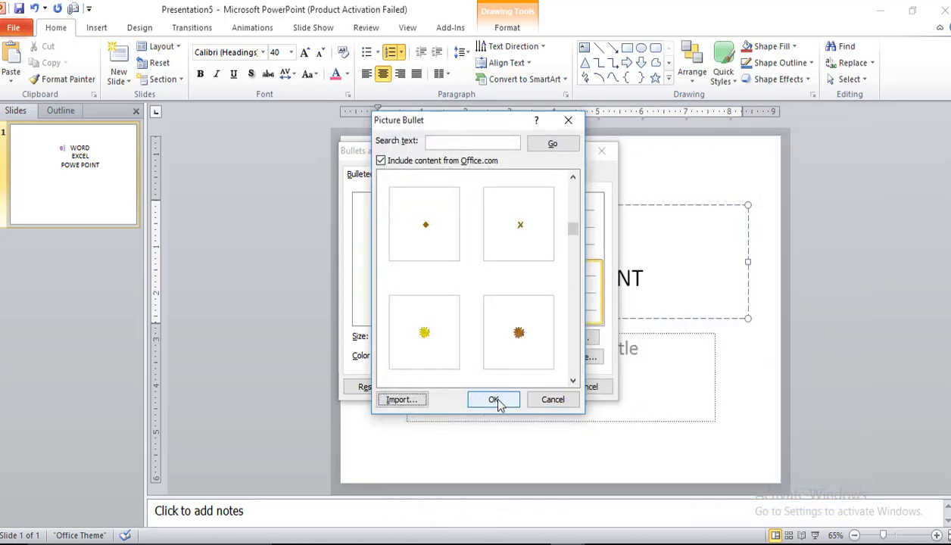
click(497, 400)
click(526, 386)
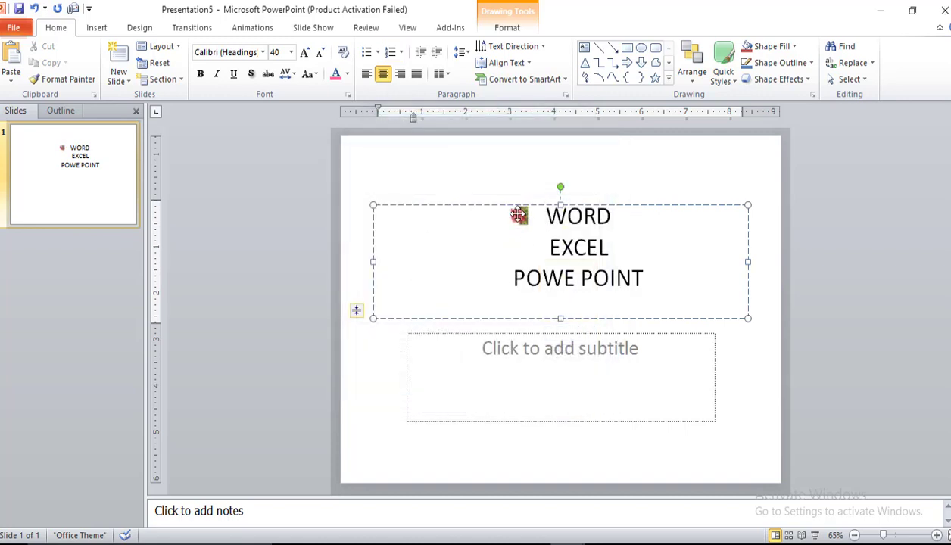
Step: Toggle the lettered numbering with undo/redo, then remove it so the title has no bullets
key(ctrl+a)
click(508, 235)
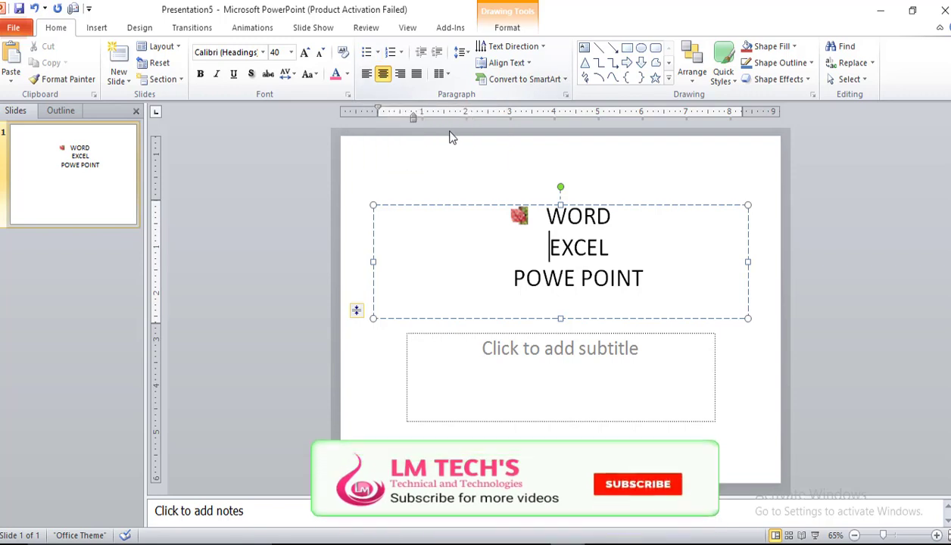
key(ctrl+z)
key(ctrl+z)
key(ctrl+z)
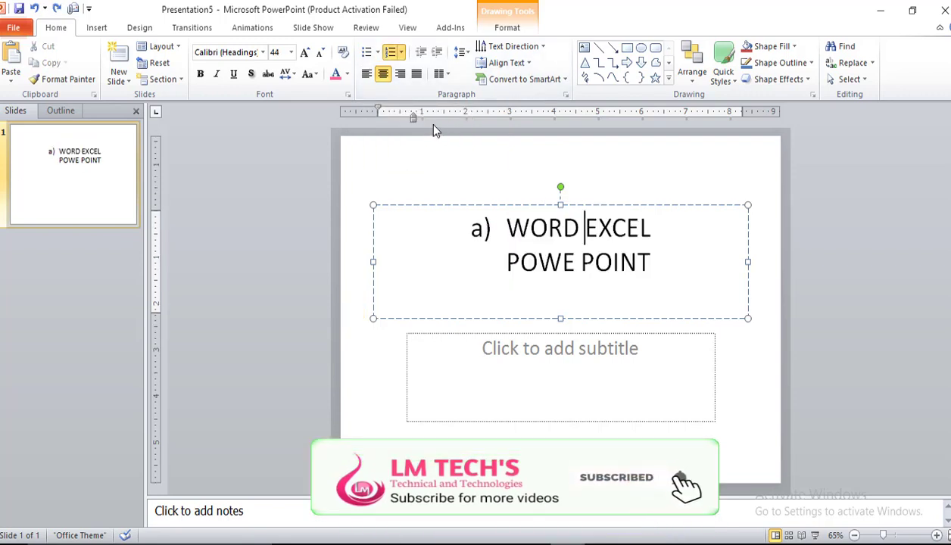
key(ctrl+y)
key(ctrl+z)
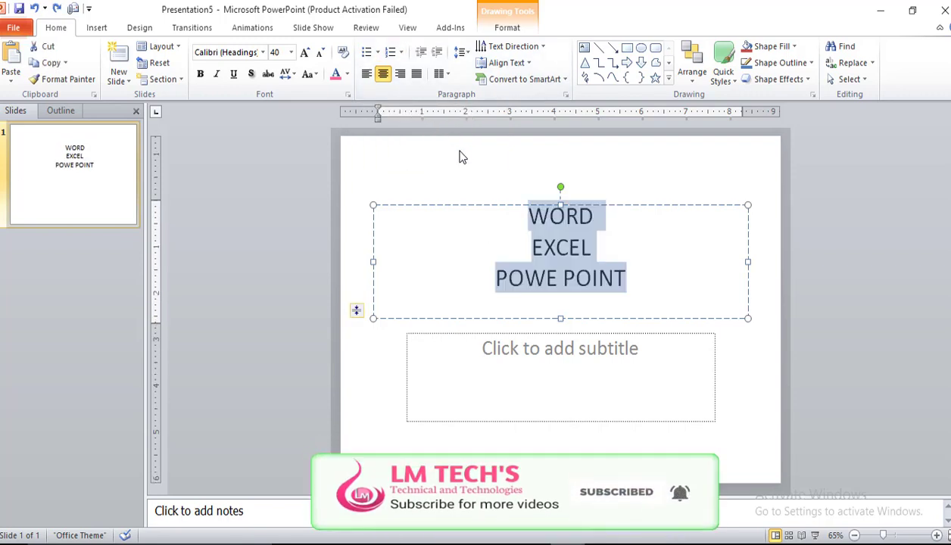
click(448, 208)
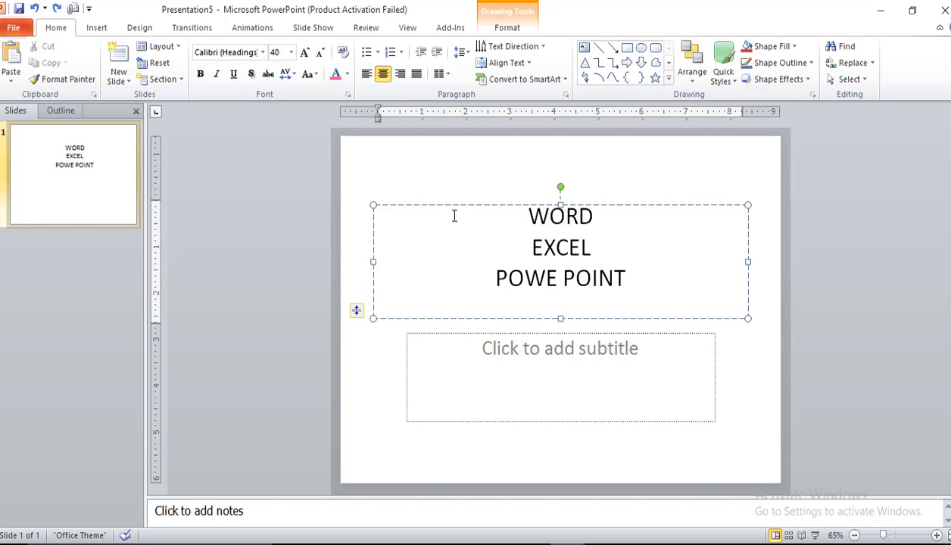
click(366, 75)
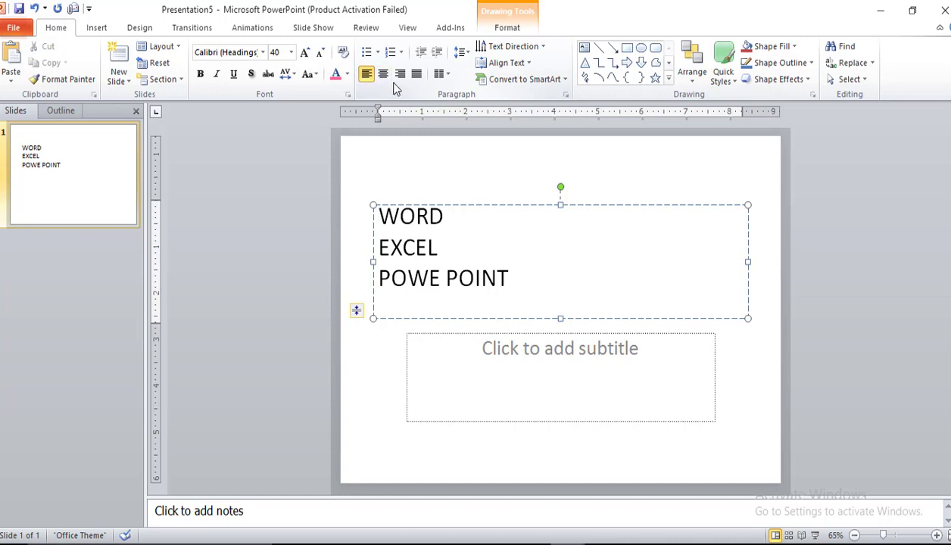
click(400, 75)
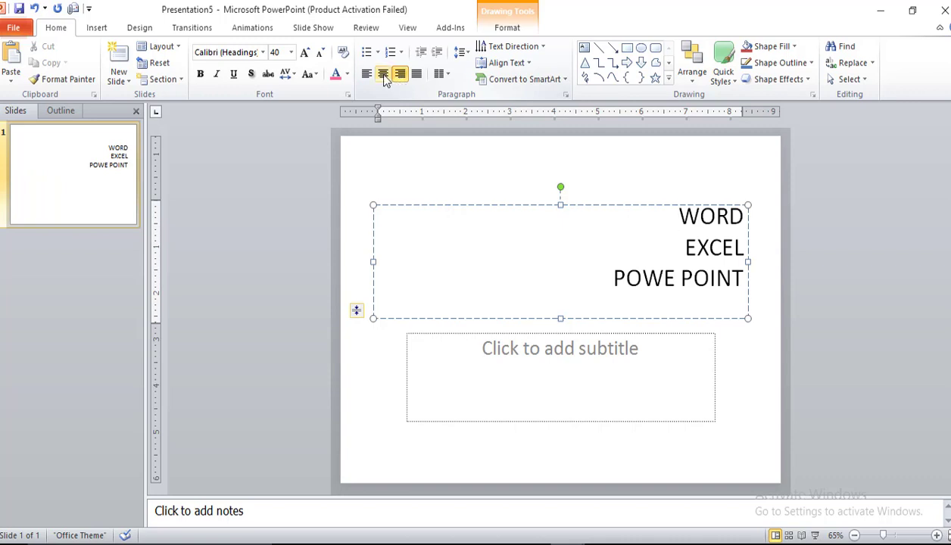
click(379, 78)
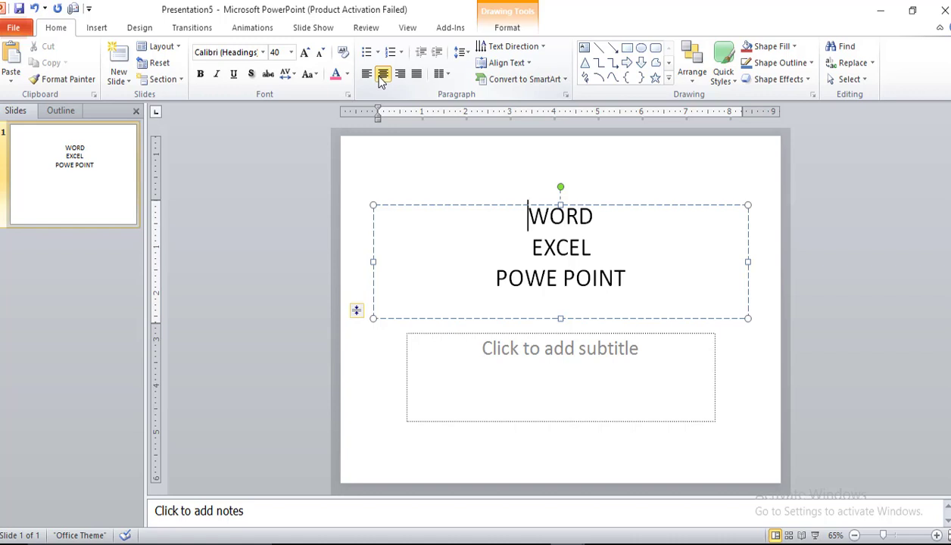
click(417, 76)
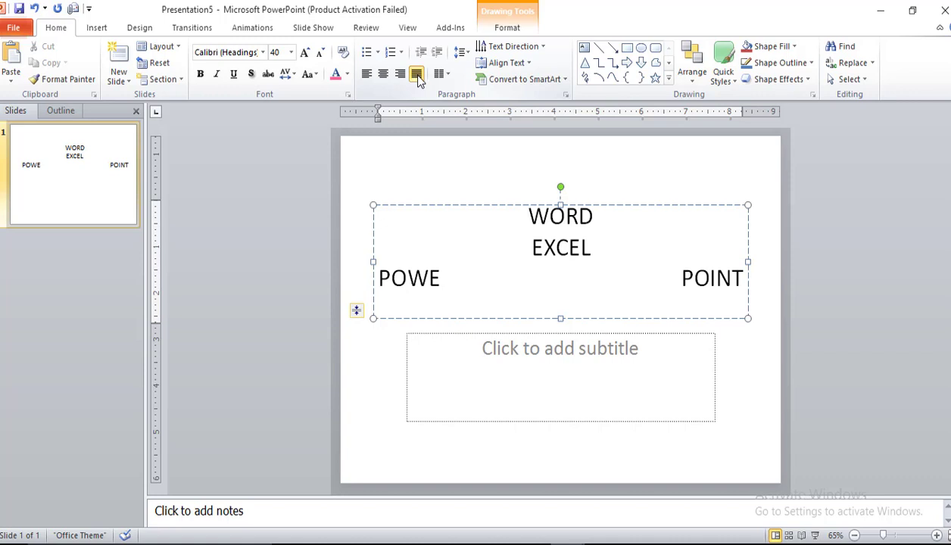
key(ctrl+e)
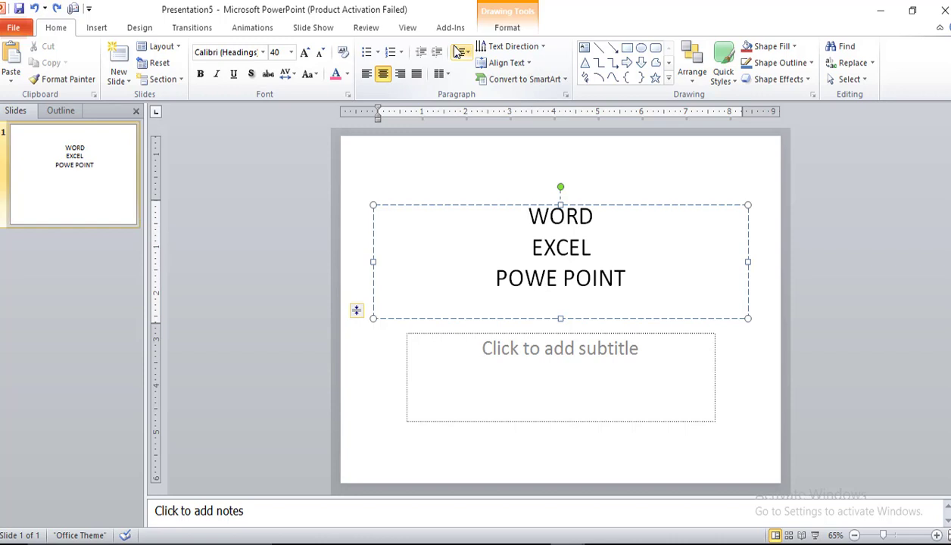
Step: Try left, right, centred and justified alignment on the title, ending centred
key(ctrl+a)
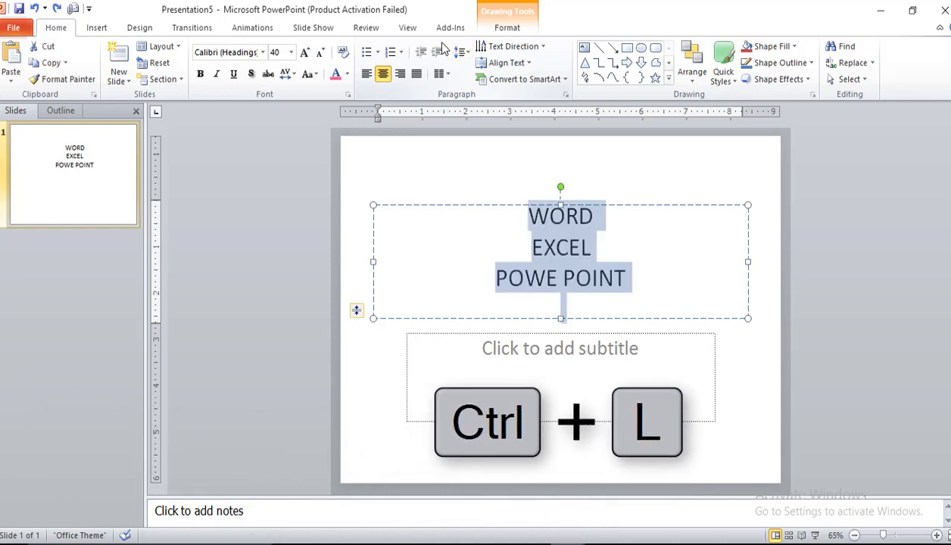
key(ctrl+l)
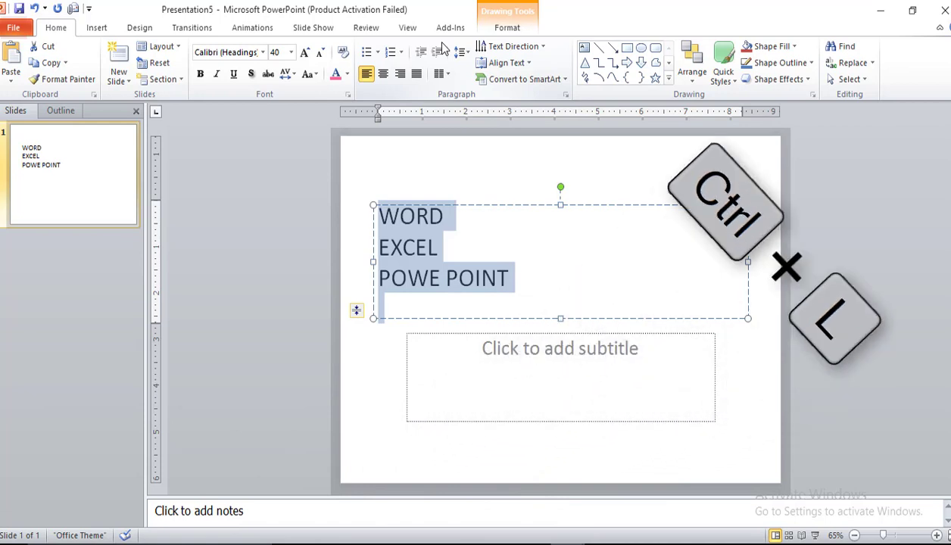
key(ctrl+r)
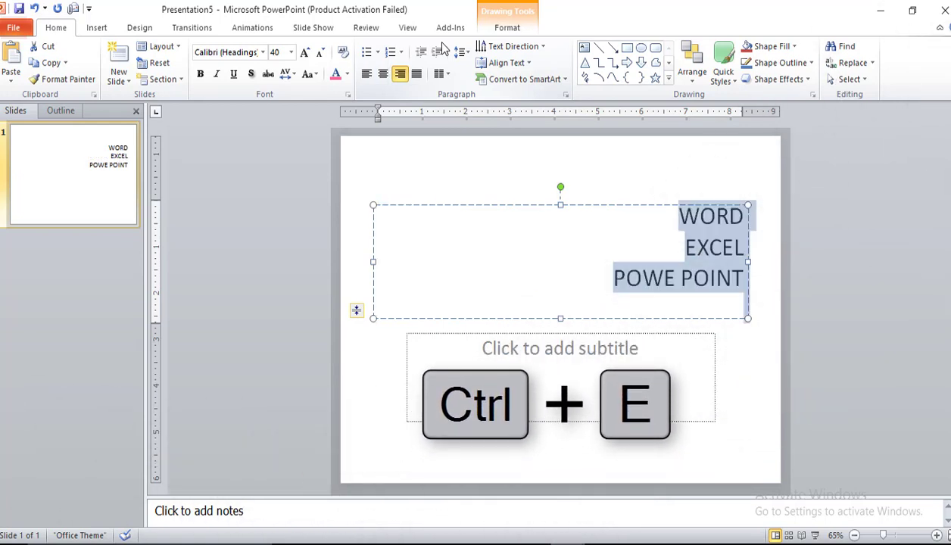
key(ctrl+e)
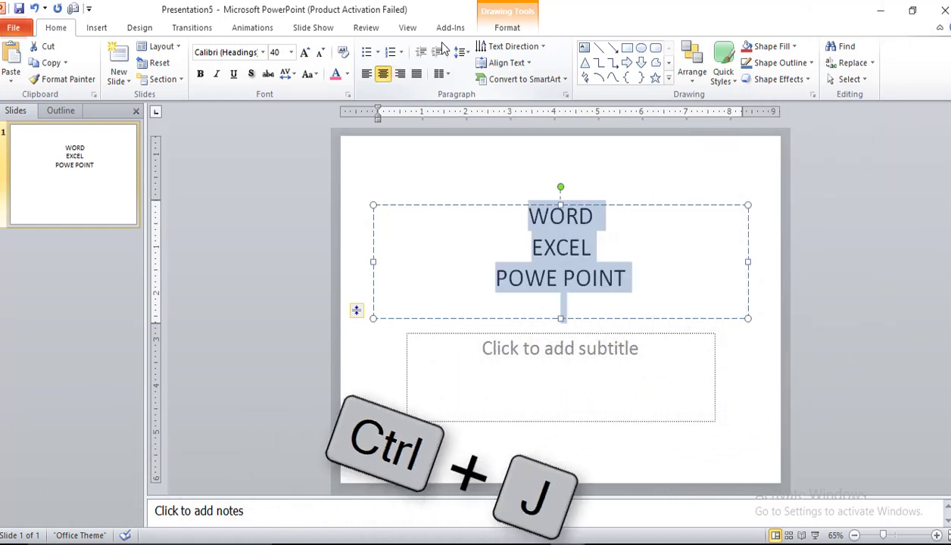
key(ctrl+j)
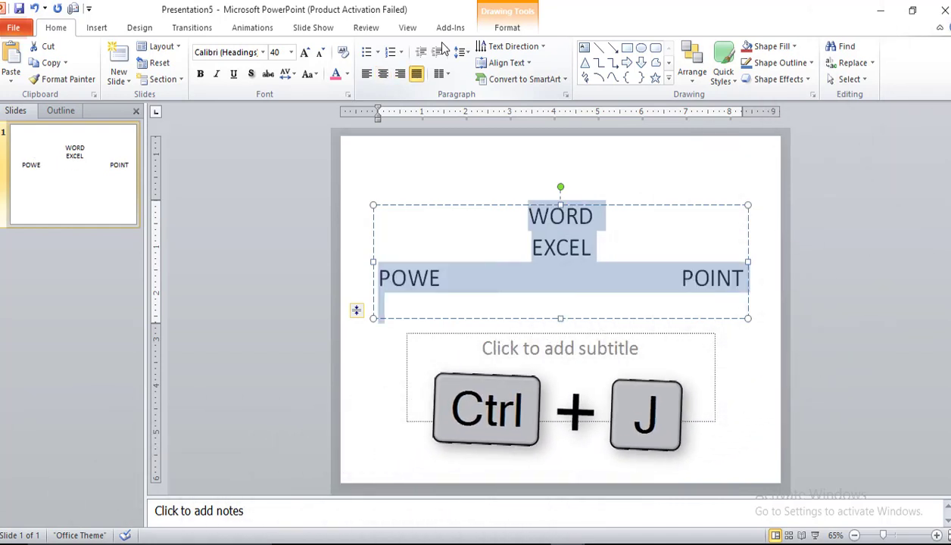
key(ctrl+e)
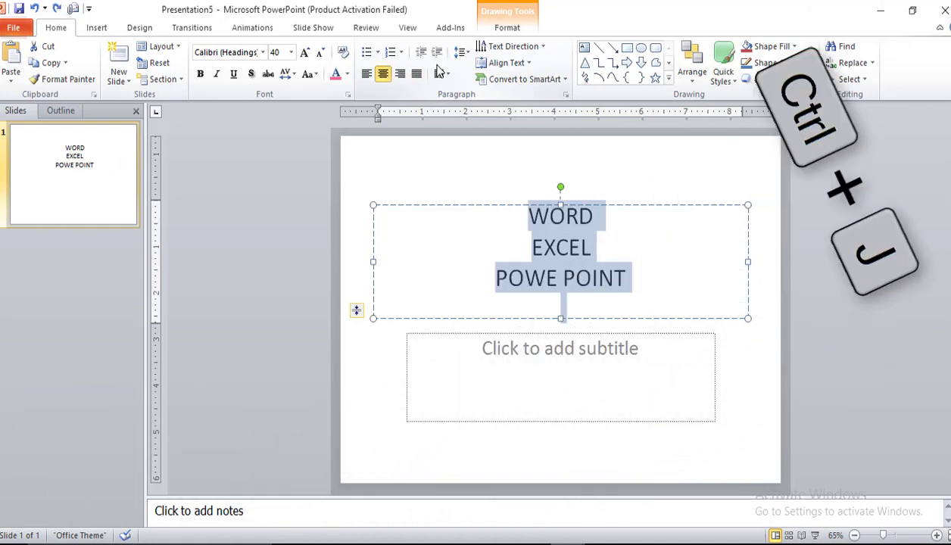
Step: Select the WORD, EXCEL and POWE POINT lines and delete them
click(613, 226)
drag(620, 287, 529, 219)
key(Delete)
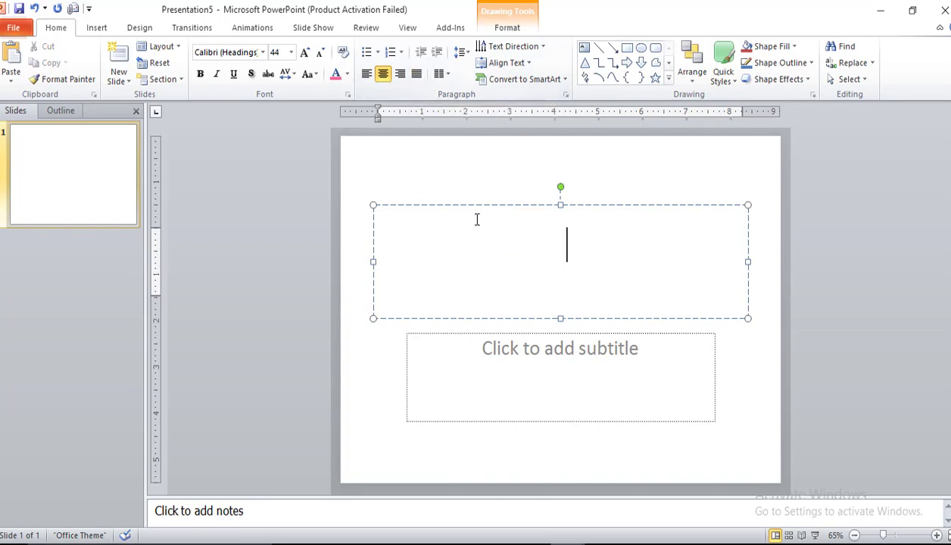
Step: Undo the deletion to bring back the three title lines
key(ctrl+z)
click(612, 281)
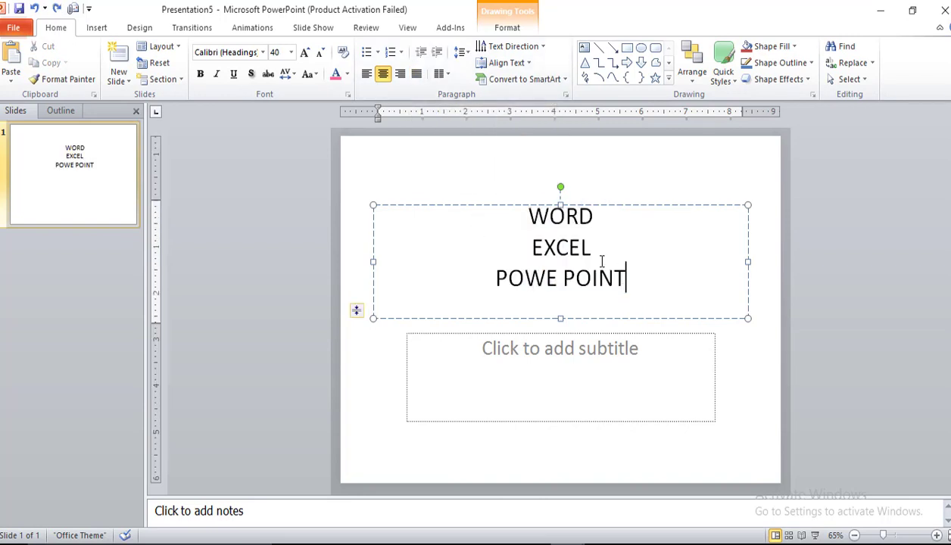
drag(637, 278, 514, 221)
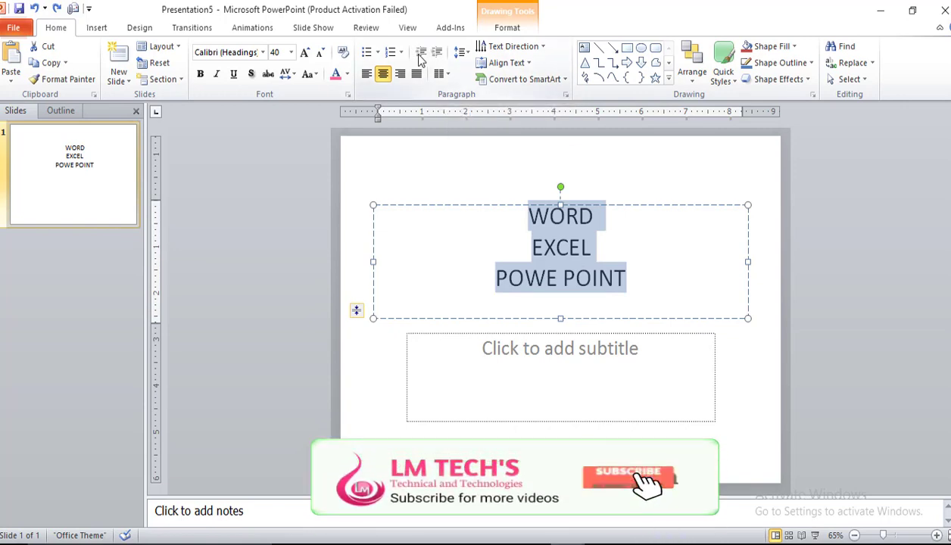
click(528, 216)
key(shift+End)
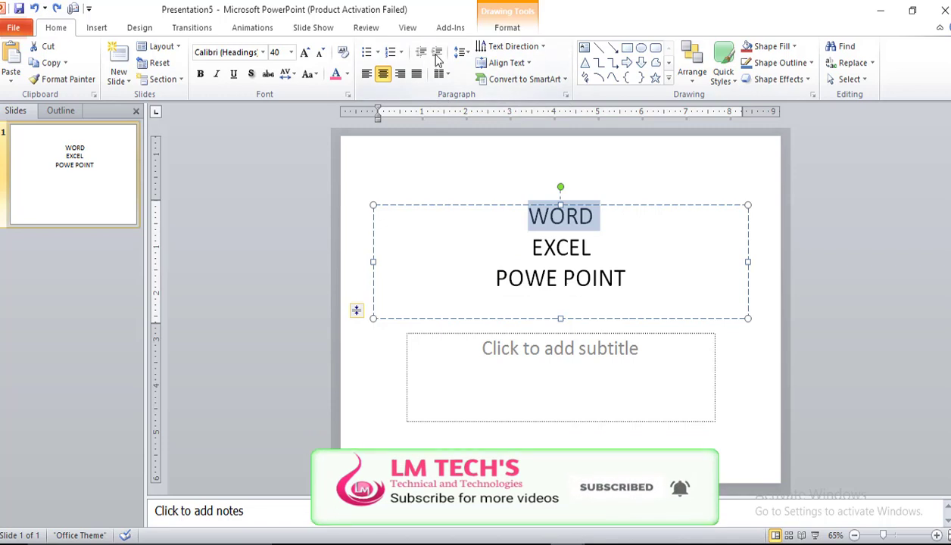
Step: Try left alignment, then centre the title lines again
click(364, 78)
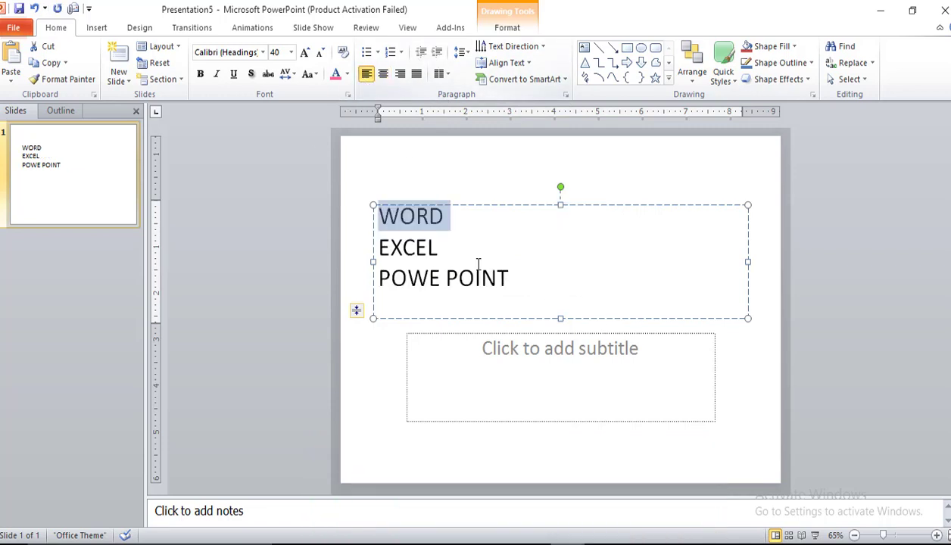
double_click(510, 296)
key(ctrl+a)
click(524, 349)
drag(520, 277, 399, 247)
click(452, 218)
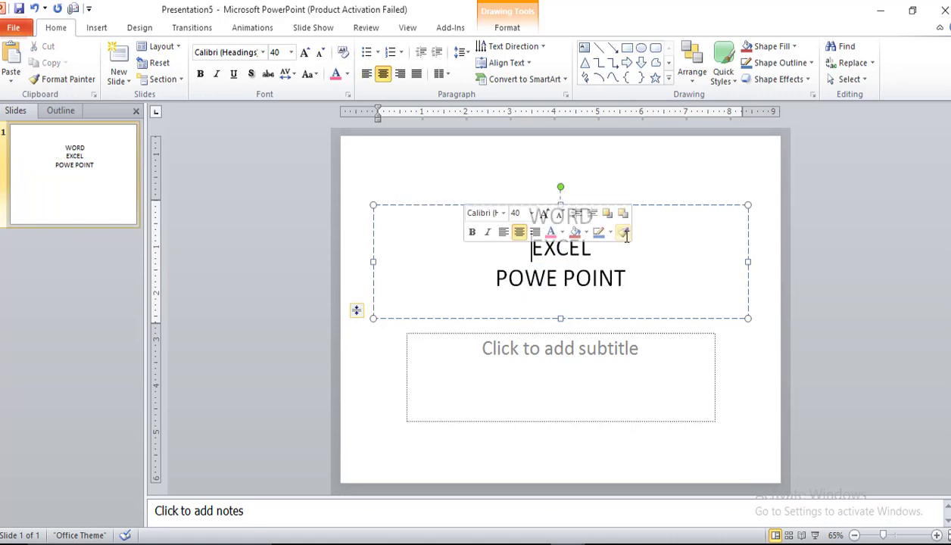
Step: Left-align the title and add filler 'JSKDFHKDFSSDF' after WORD and 'FSDF' after EXCEL
key(ctrl+l)
click(477, 222)
text(JSKDFHKDFSSDF)
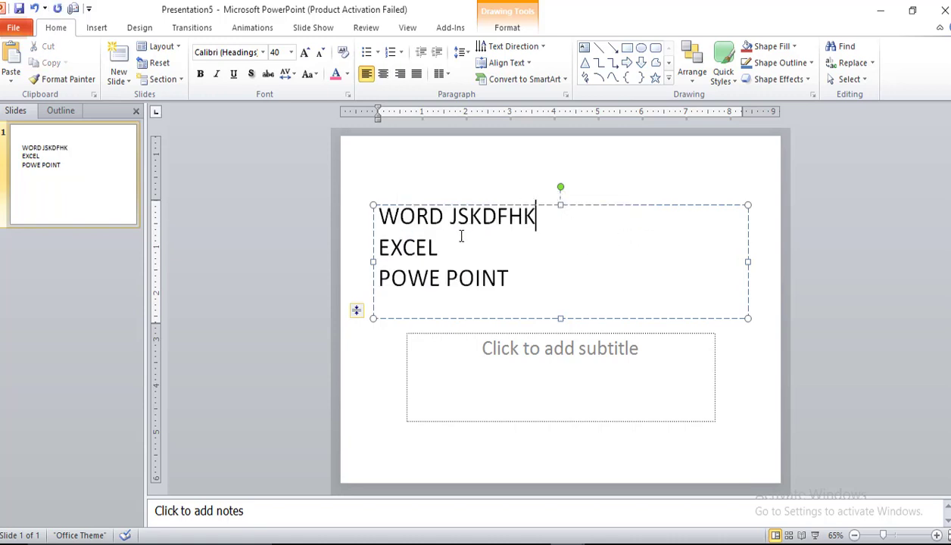
click(596, 245)
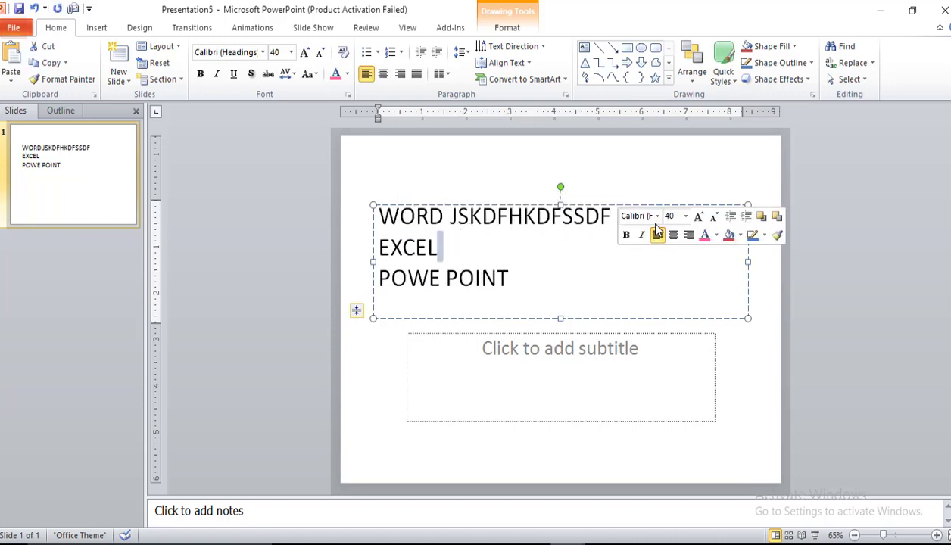
shift+click(506, 272)
click(468, 219)
click(452, 250)
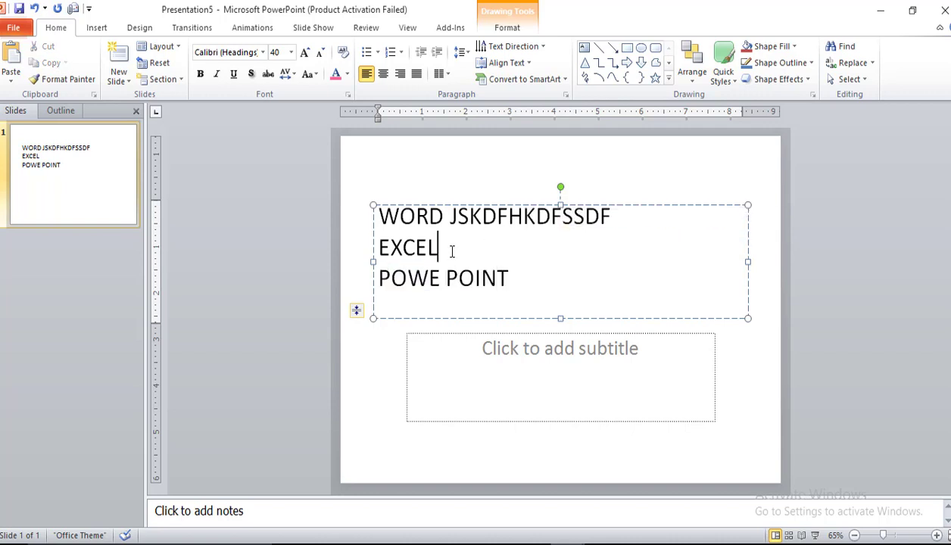
text(FSDF)
Step: Dismiss the Windows Start menu and reselect all three title lines
click(547, 332)
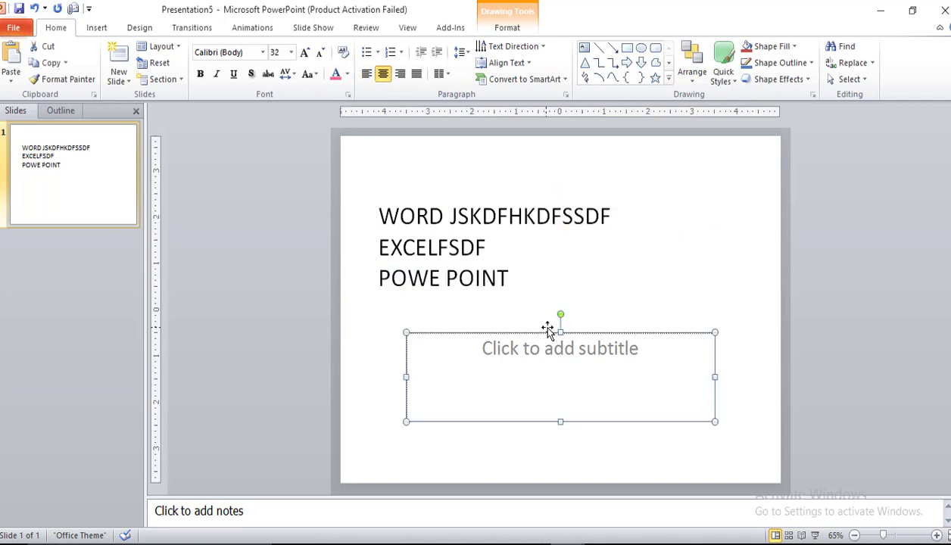
key(super)
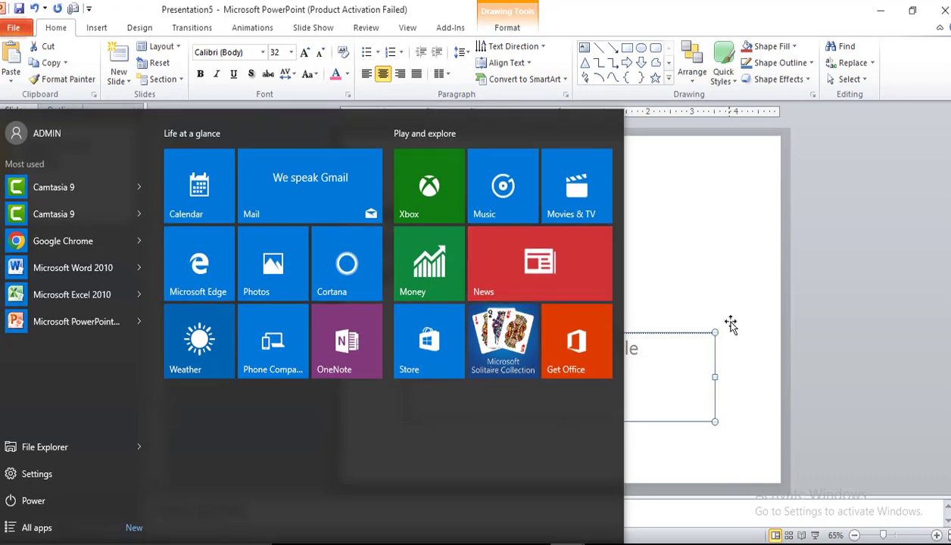
click(717, 324)
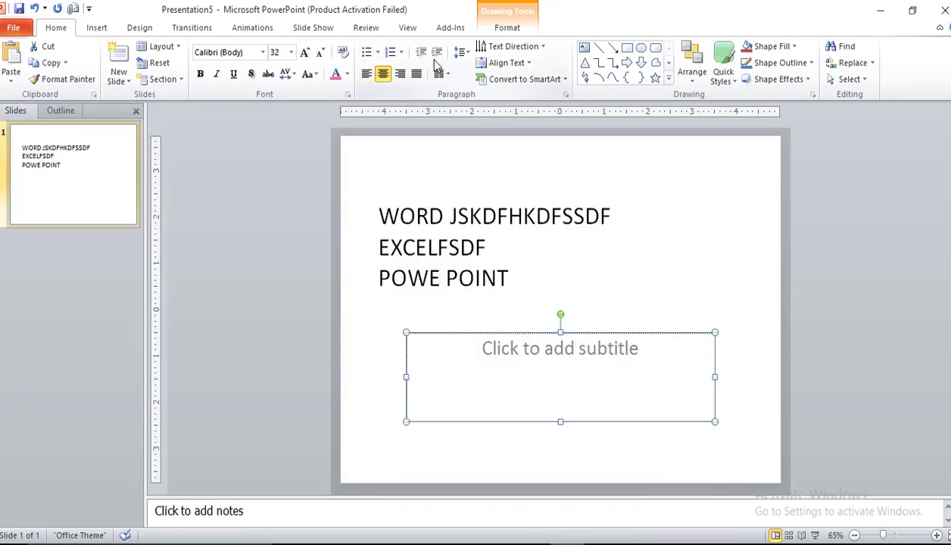
drag(502, 273, 378, 212)
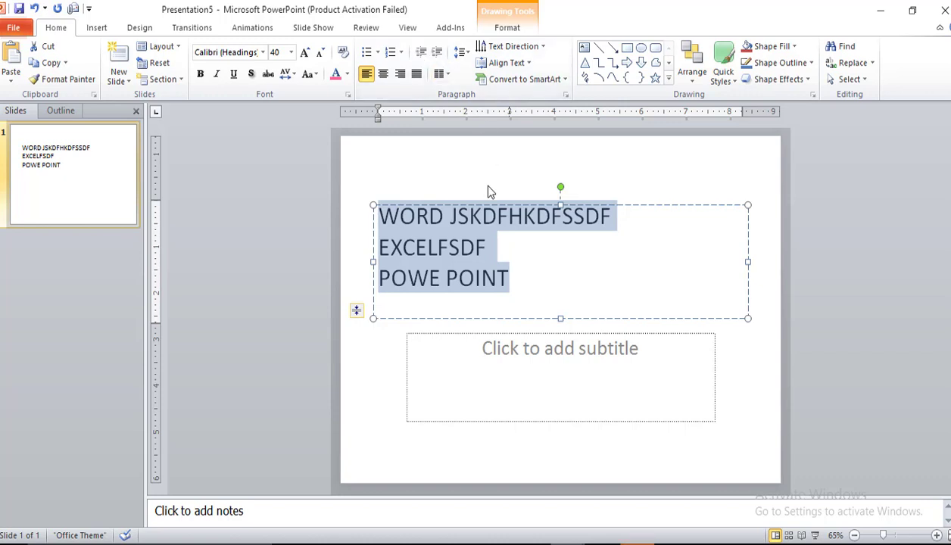
click(530, 287)
drag(530, 286, 371, 210)
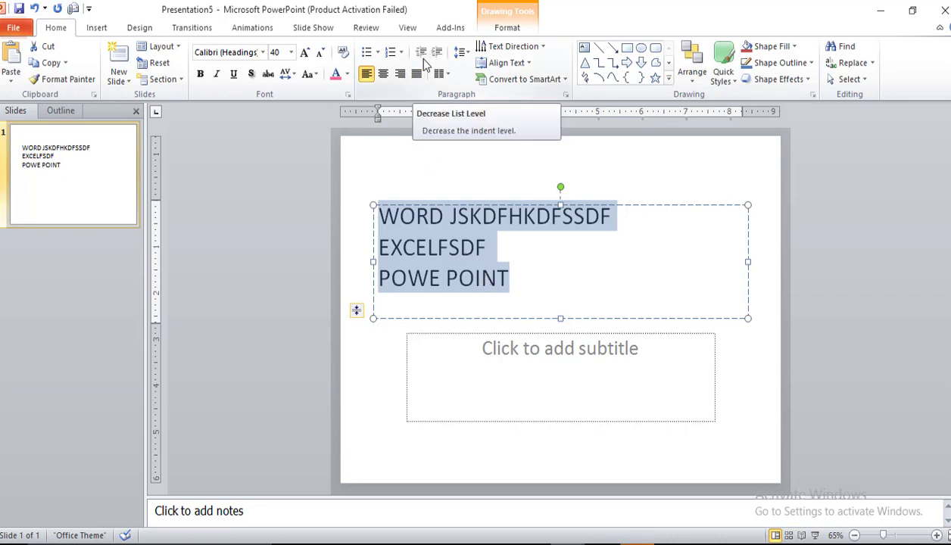
Step: Preview the line spacing choices, close them, and reselect the lower title lines
click(482, 252)
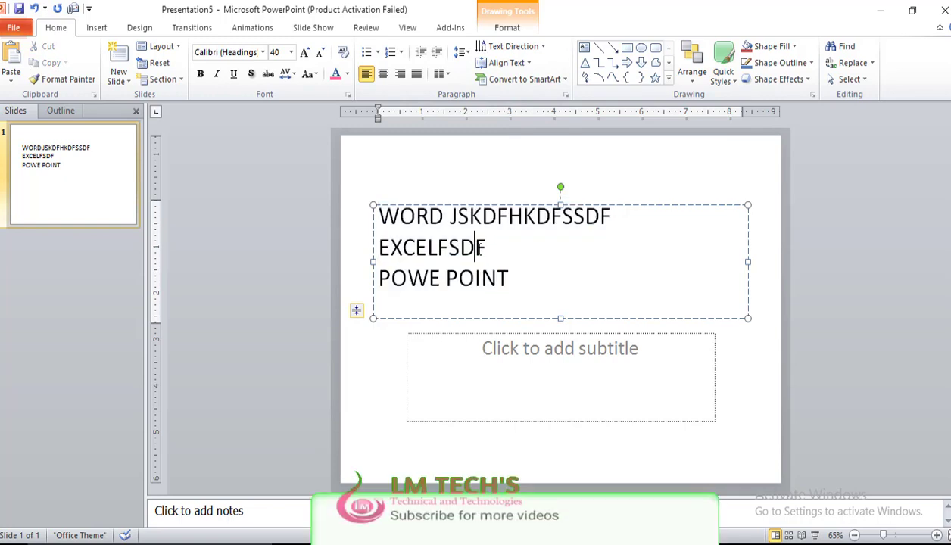
click(460, 54)
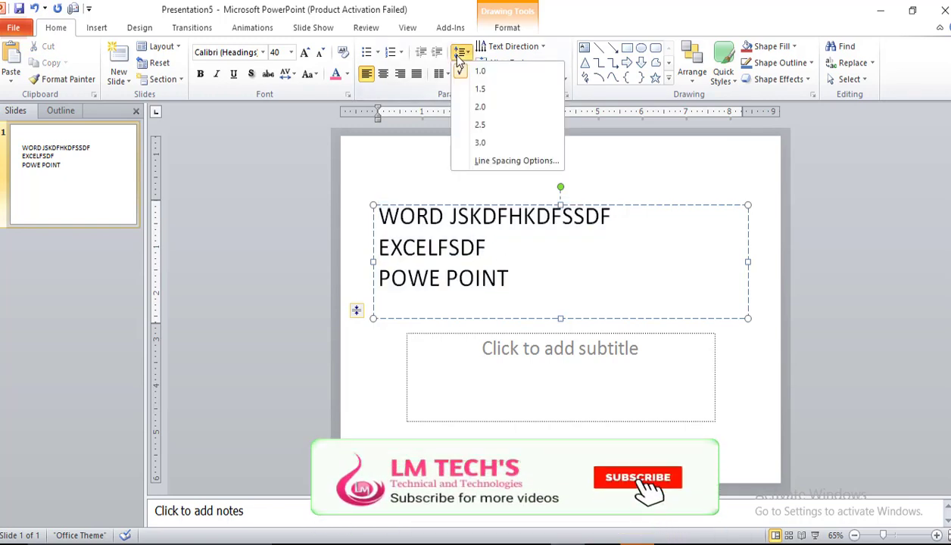
click(510, 287)
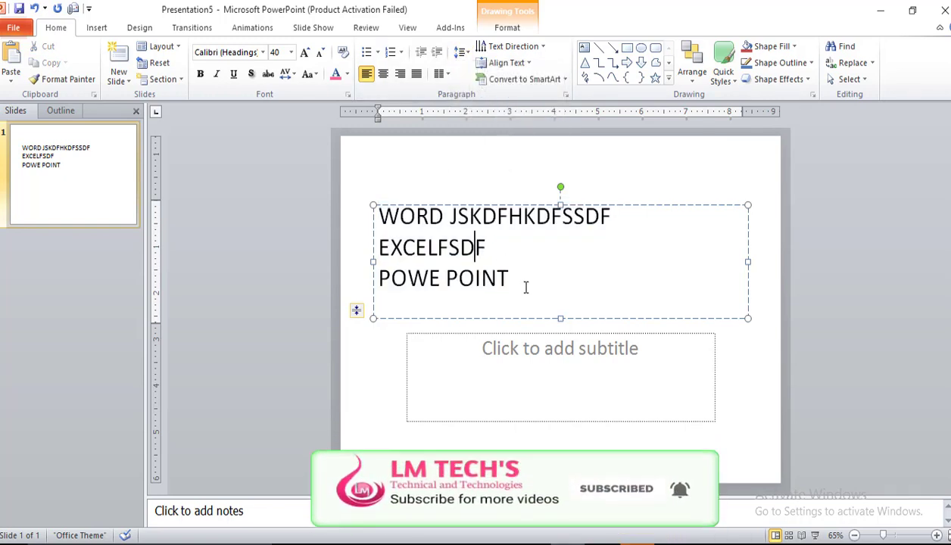
drag(524, 287, 407, 247)
click(546, 270)
Step: Strip the filler after WORD and EXCEL, re-centre the title, and reopen line spacing choices
key(Up)
key(BackSpace)
key(BackSpace)
key(BackSpace)
key(BackSpace)
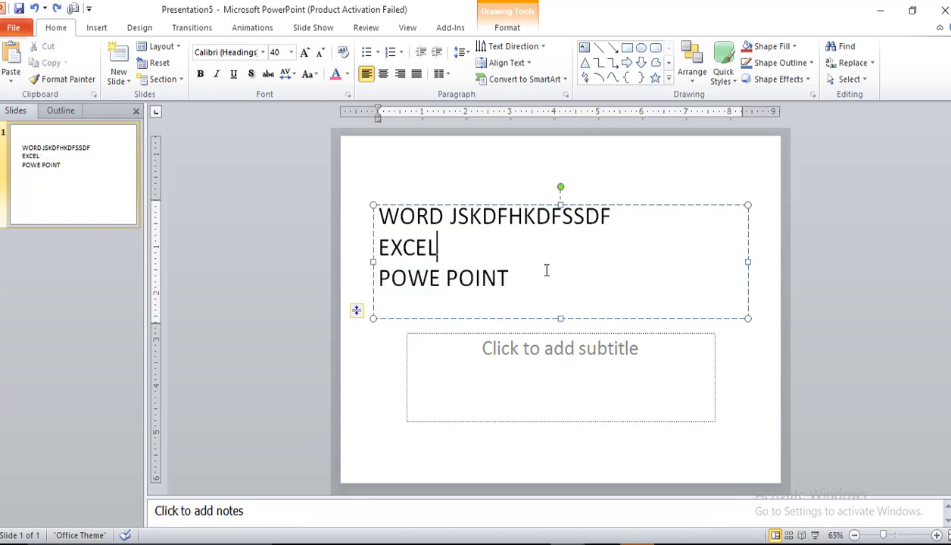
key(Up)
key(End)
key(ctrl+BackSpace)
key(BackSpace)
key(ctrl+e)
key(ctrl+shift+Left)
key(ctrl+a)
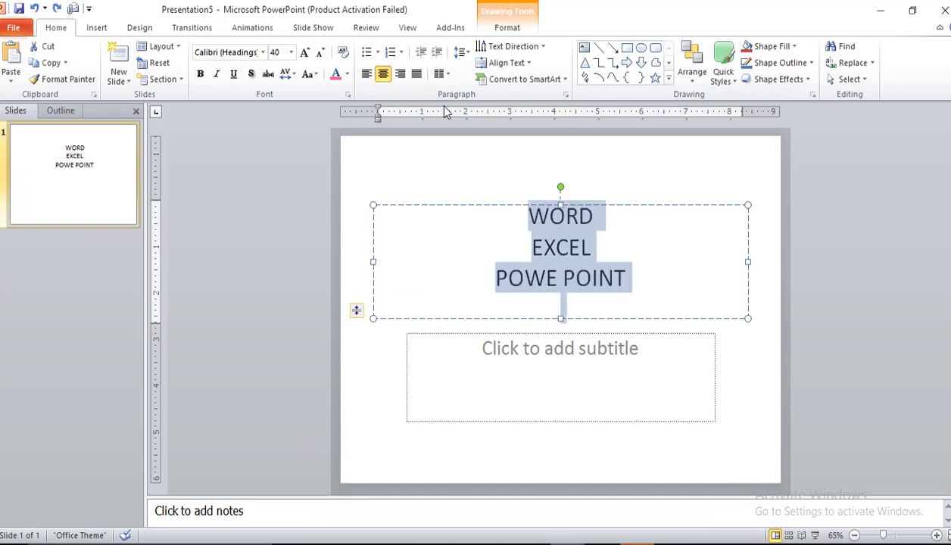
click(459, 51)
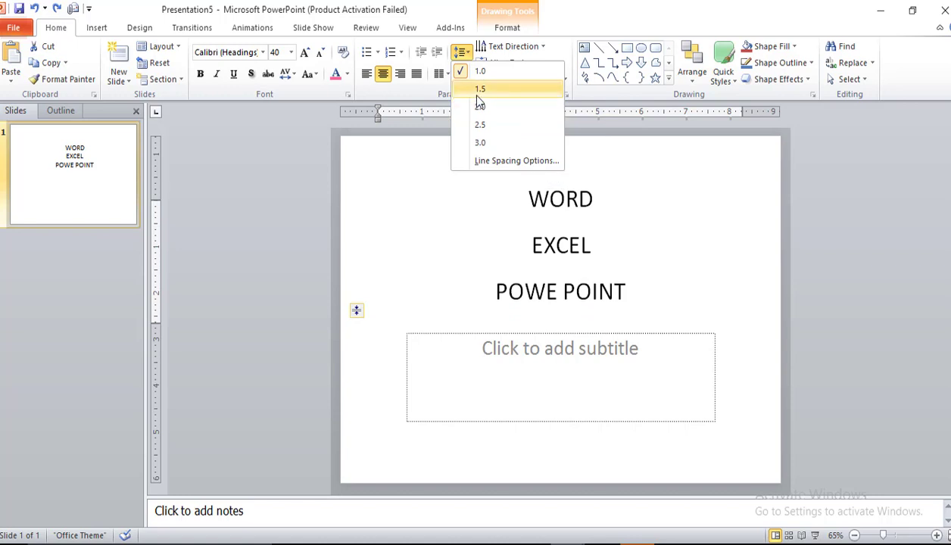
Step: Right-align the title paragraphs with a 0.3" indent before text
click(499, 166)
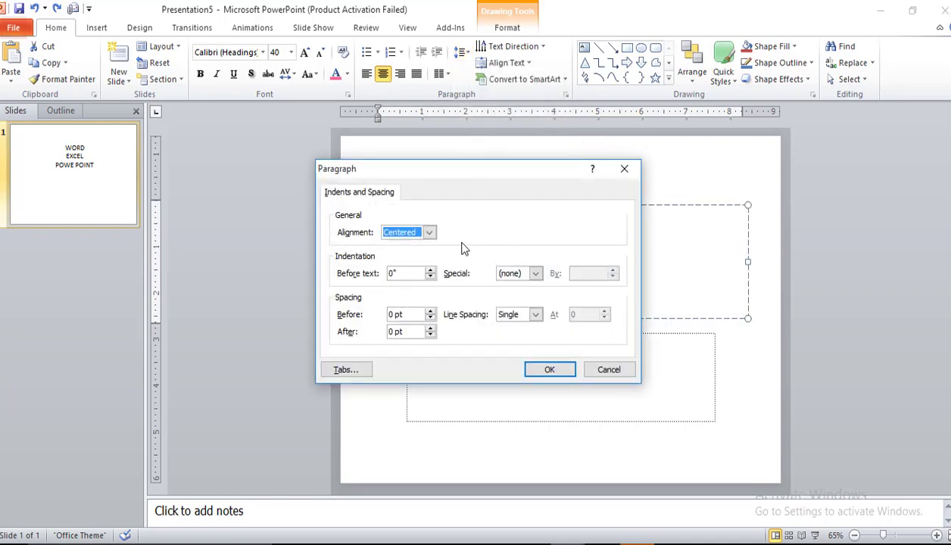
click(428, 233)
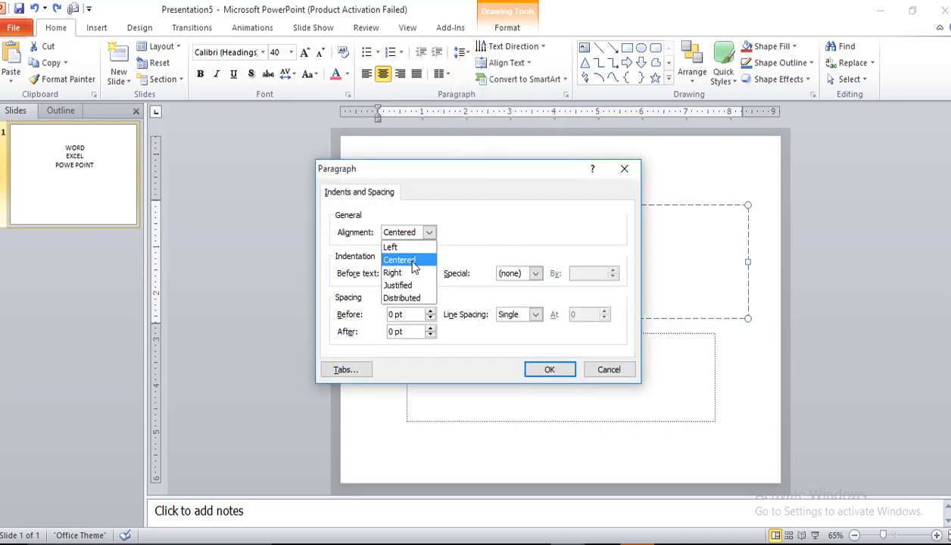
click(407, 290)
click(426, 233)
click(399, 272)
click(430, 270)
click(430, 270)
click(430, 271)
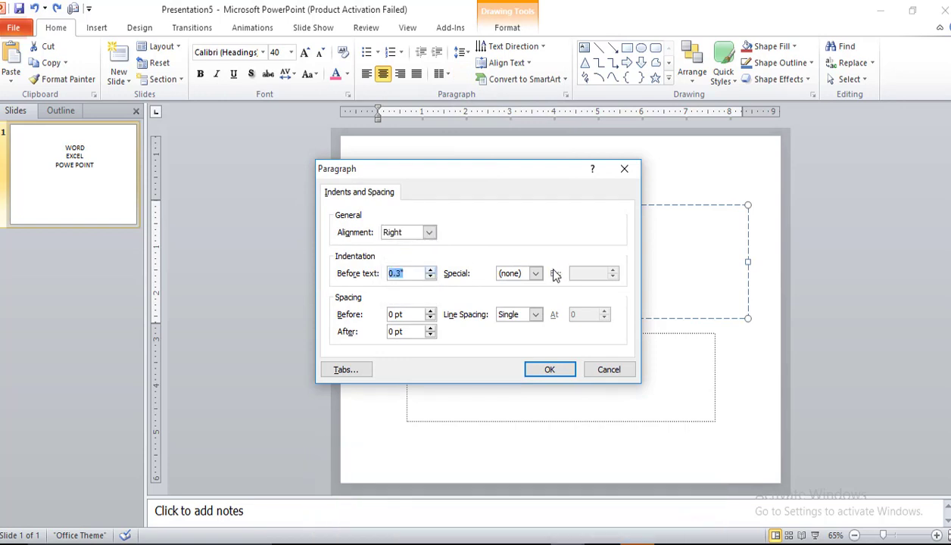
Step: Add a 0.5" hanging indent with 12 pt spacing before and 18 pt after, and apply
click(534, 273)
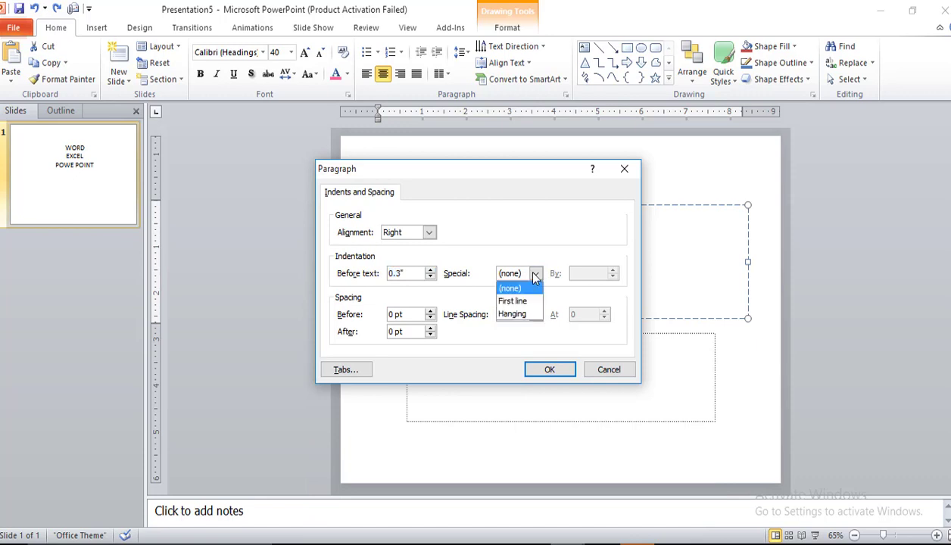
click(525, 315)
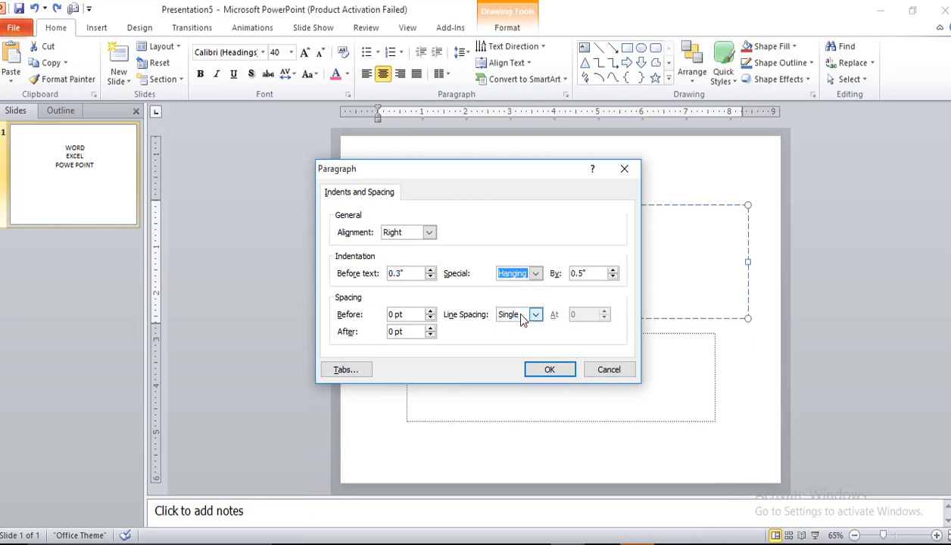
click(431, 311)
click(431, 311)
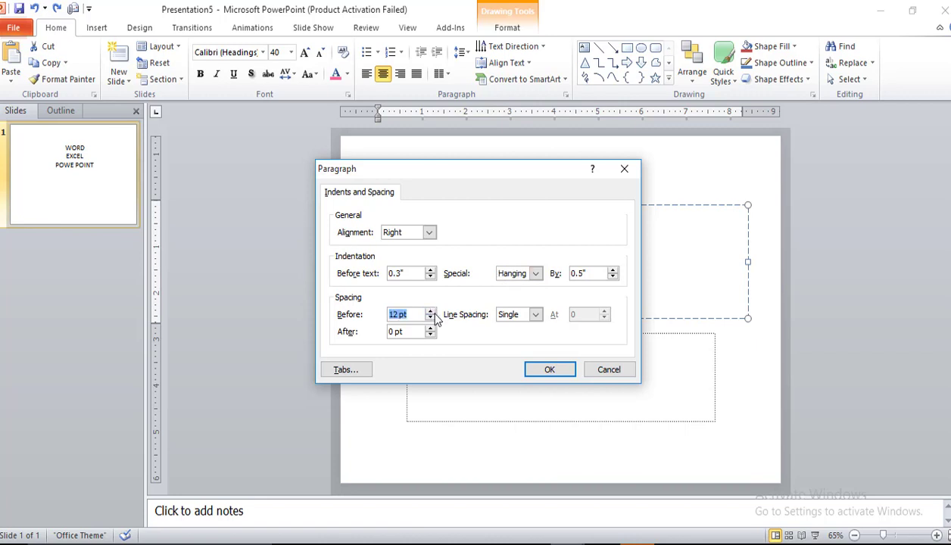
click(430, 329)
click(430, 328)
click(430, 328)
click(550, 371)
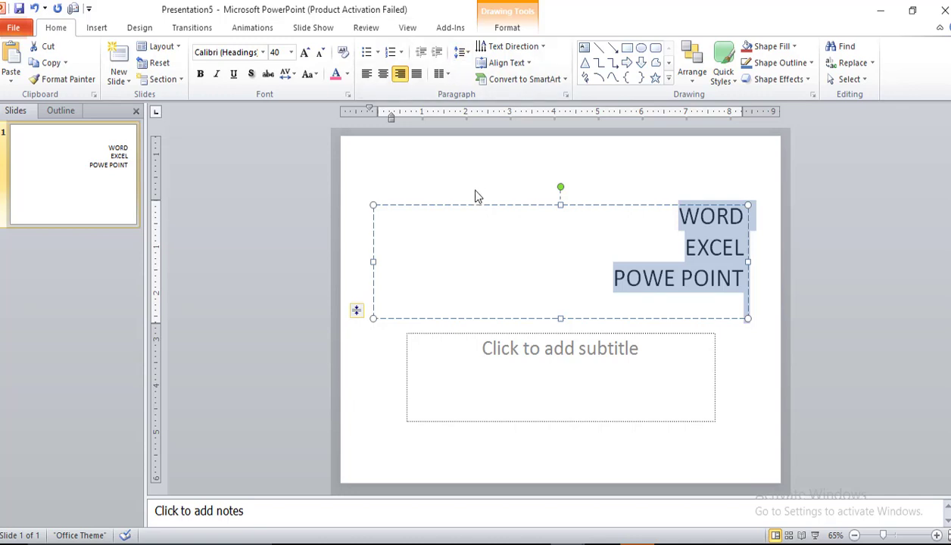
Step: Split the title text into 8 columns with 0.6" spacing using More Columns
click(440, 74)
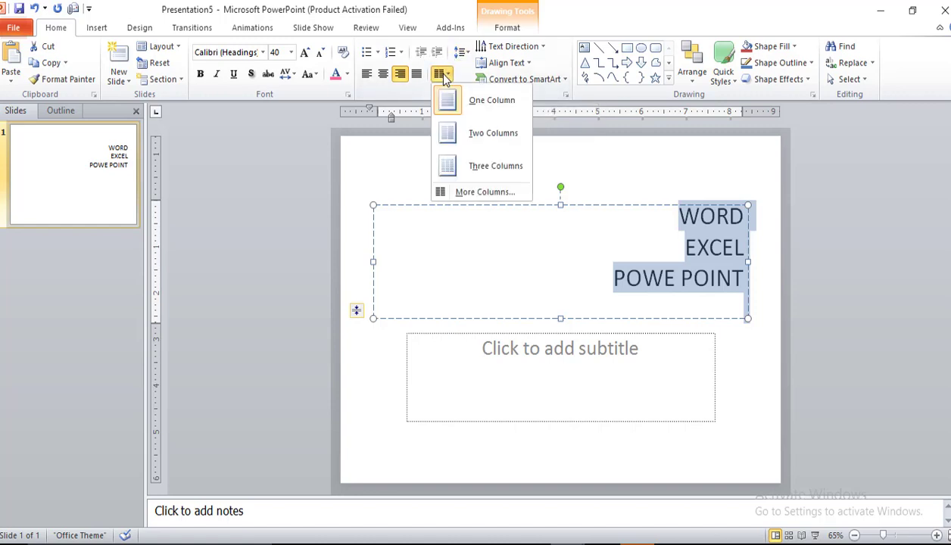
click(495, 142)
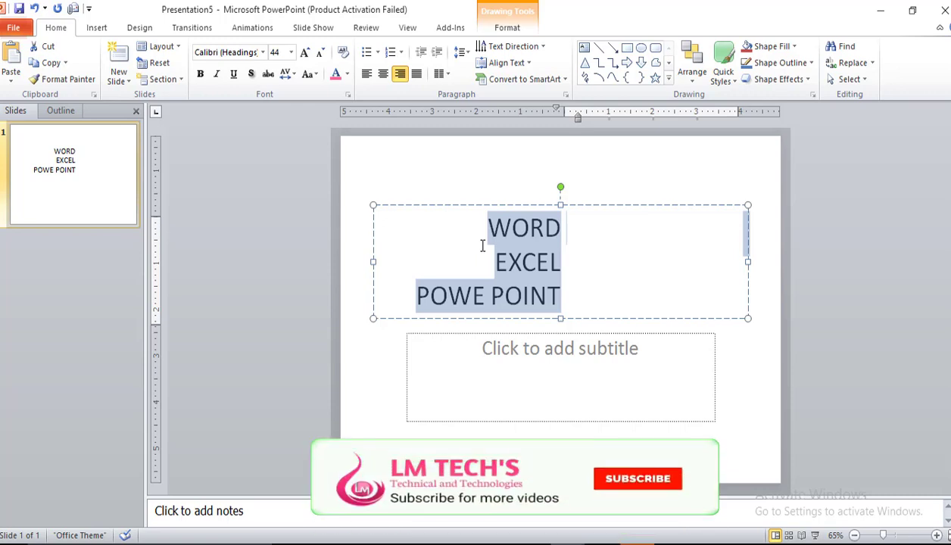
click(439, 75)
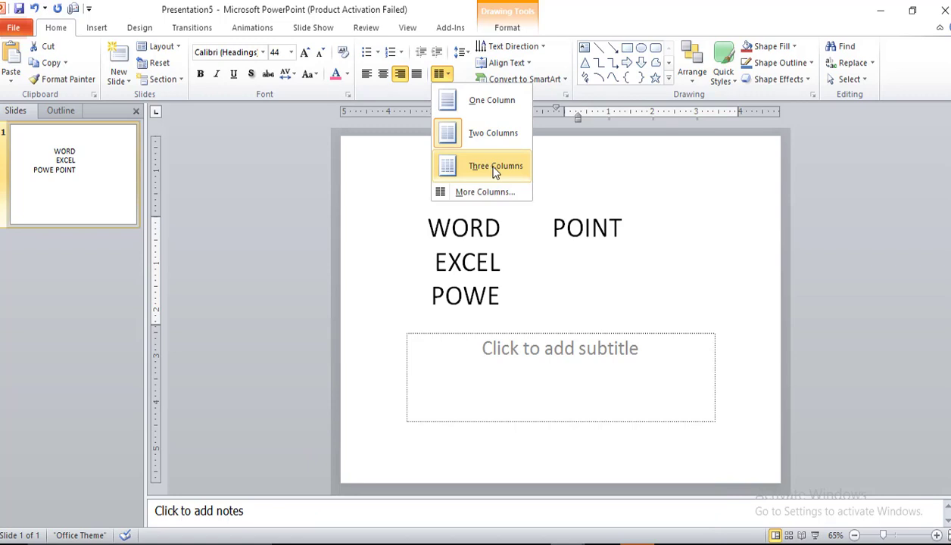
click(486, 191)
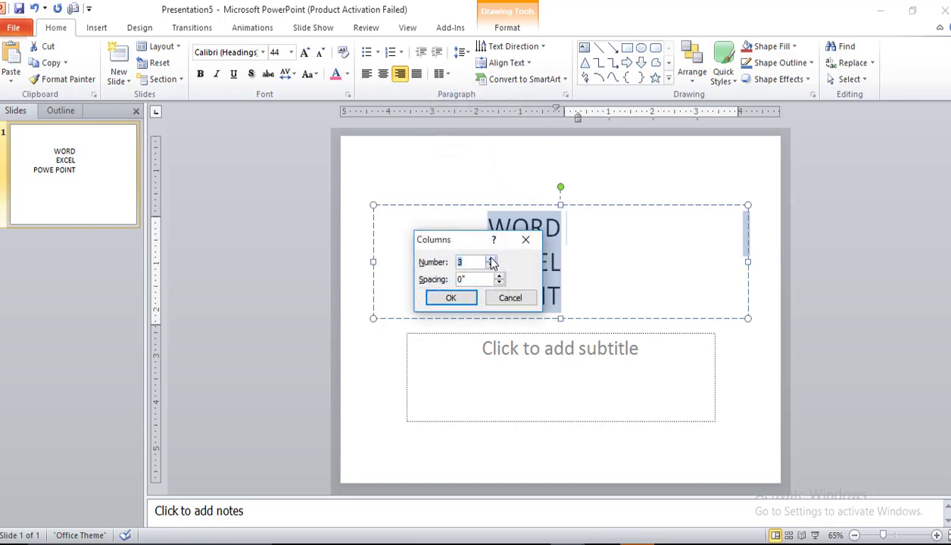
click(490, 259)
click(491, 259)
click(499, 277)
click(499, 277)
click(498, 277)
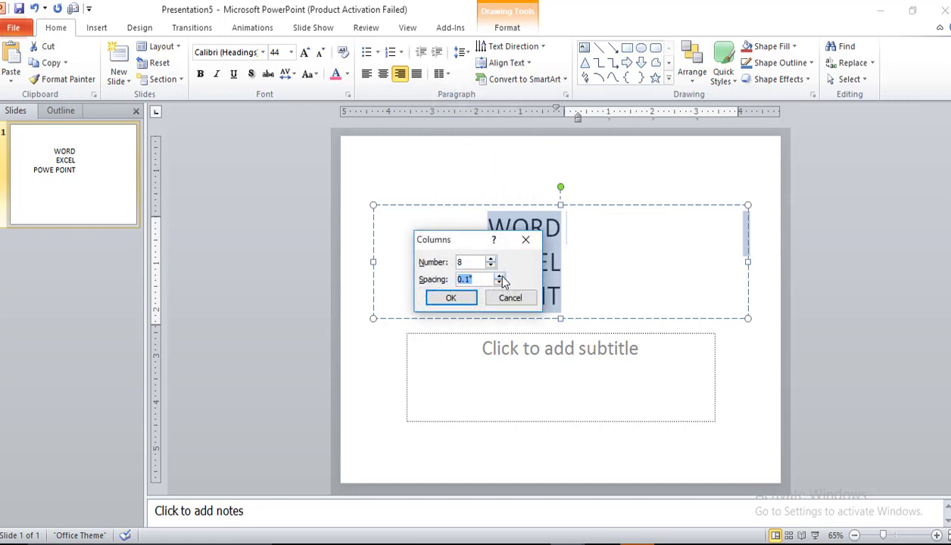
click(461, 298)
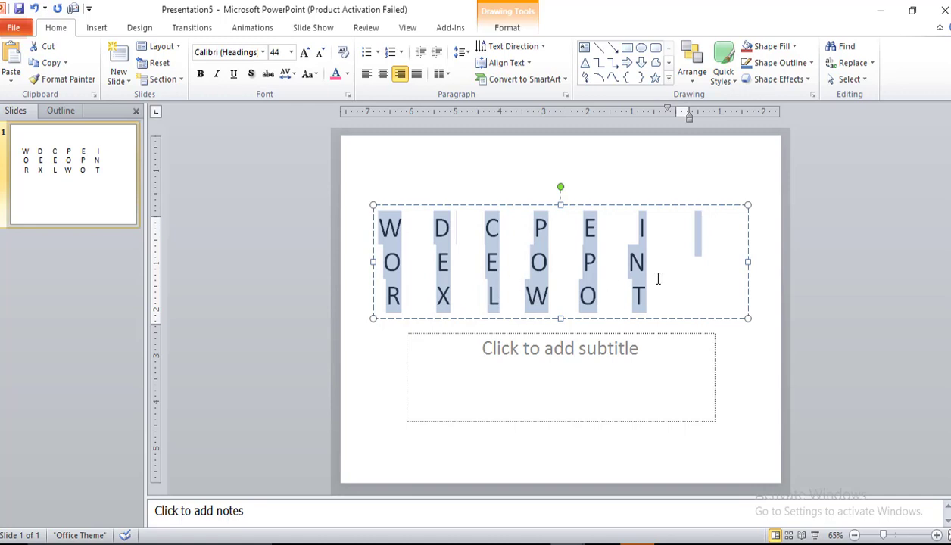
click(581, 294)
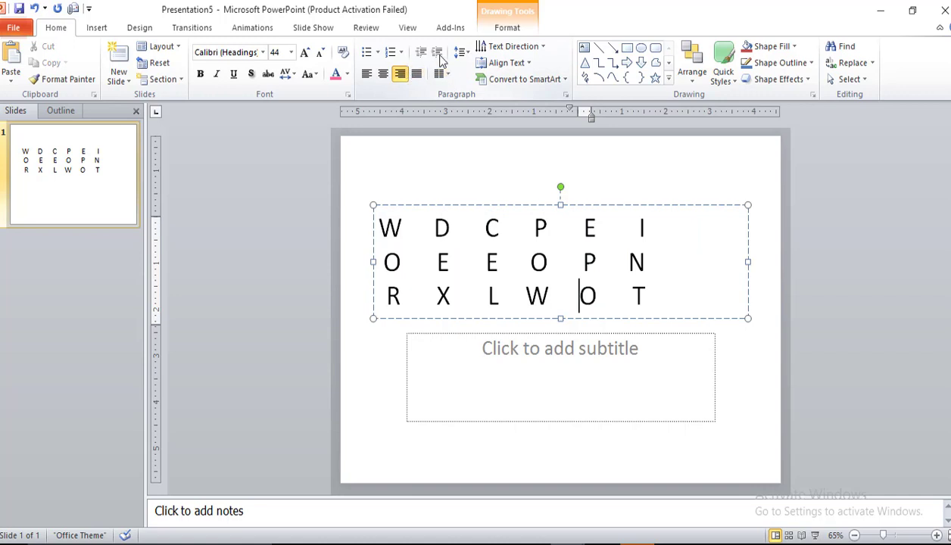
Step: Enter LM TEFCH'S as the subtitle, select it, and bring up the Text Direction choices
click(562, 360)
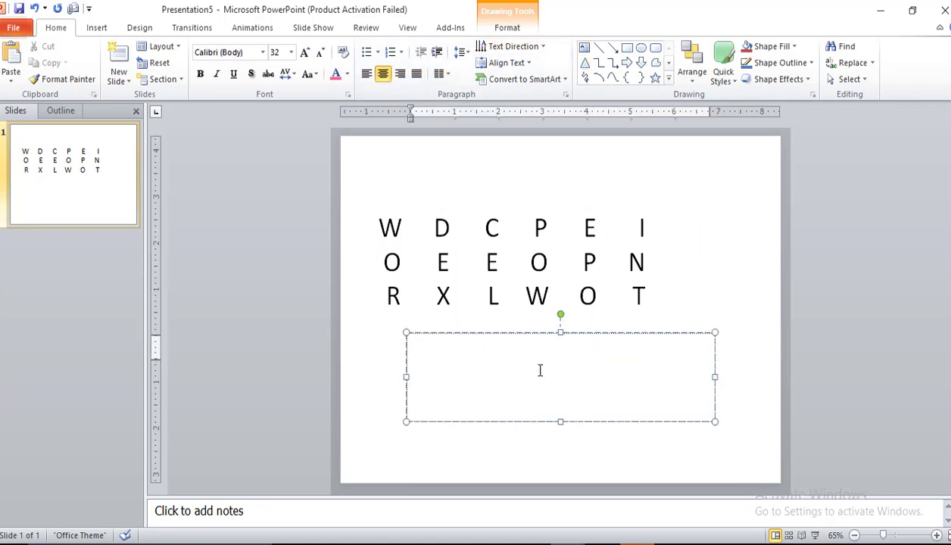
text(LM TEFCHS)
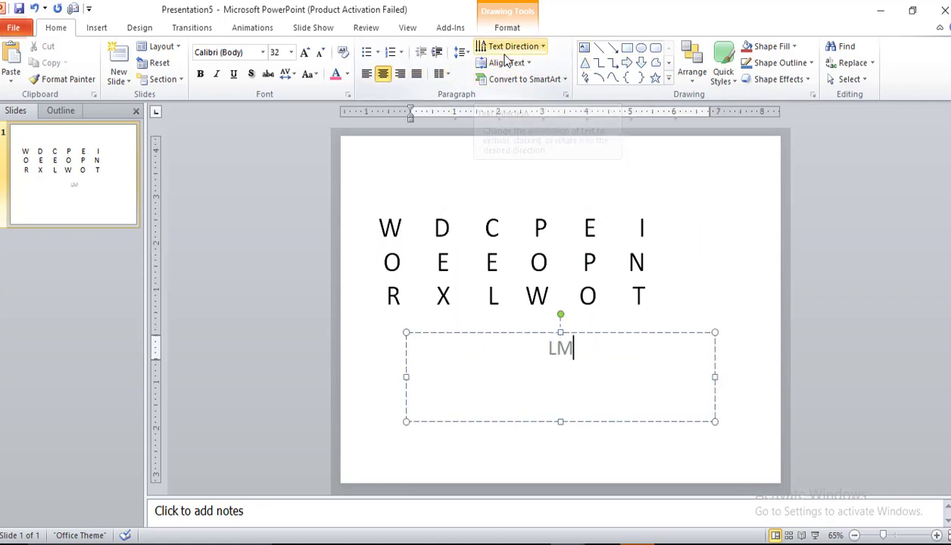
key(BackSpace)
text('S)
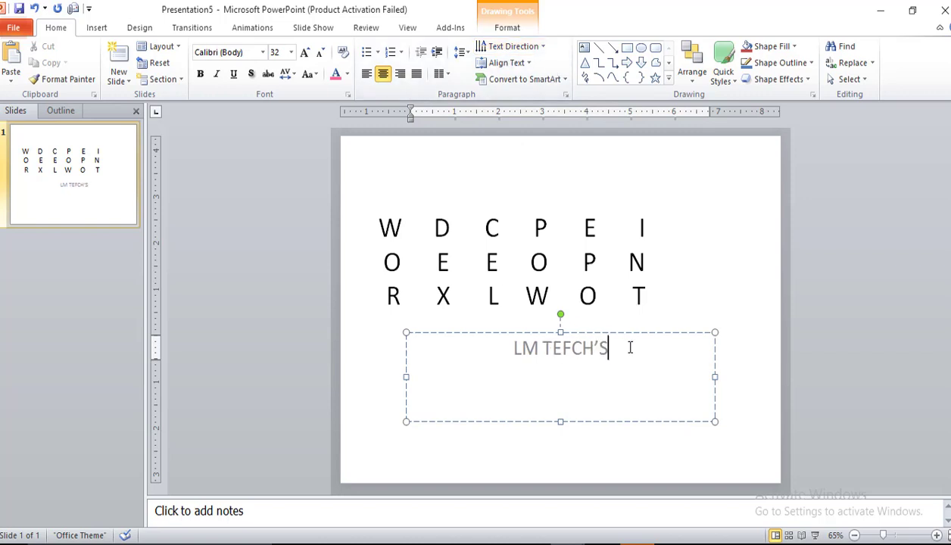
drag(630, 347, 503, 346)
click(497, 47)
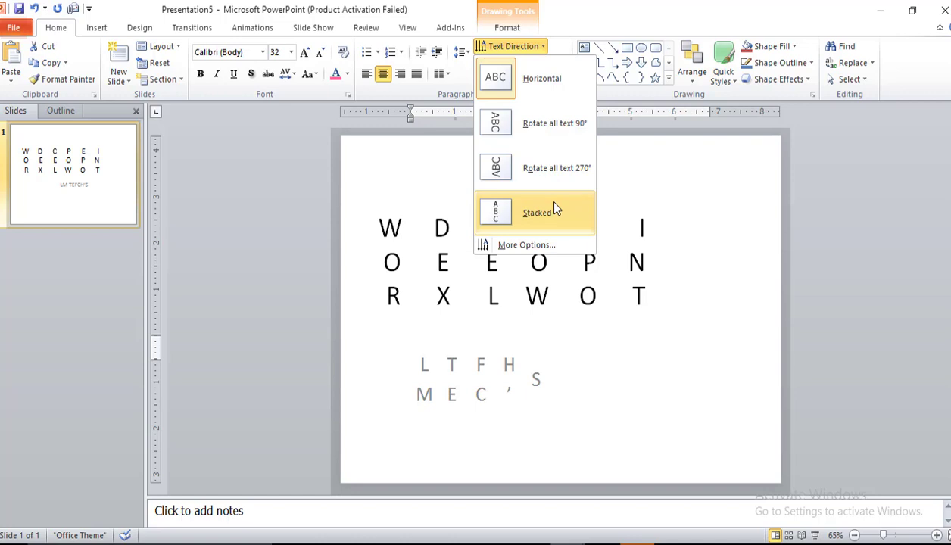
Step: Rotate the LM TEFCH'S subtitle text 90° and center it vertically in its box
click(528, 136)
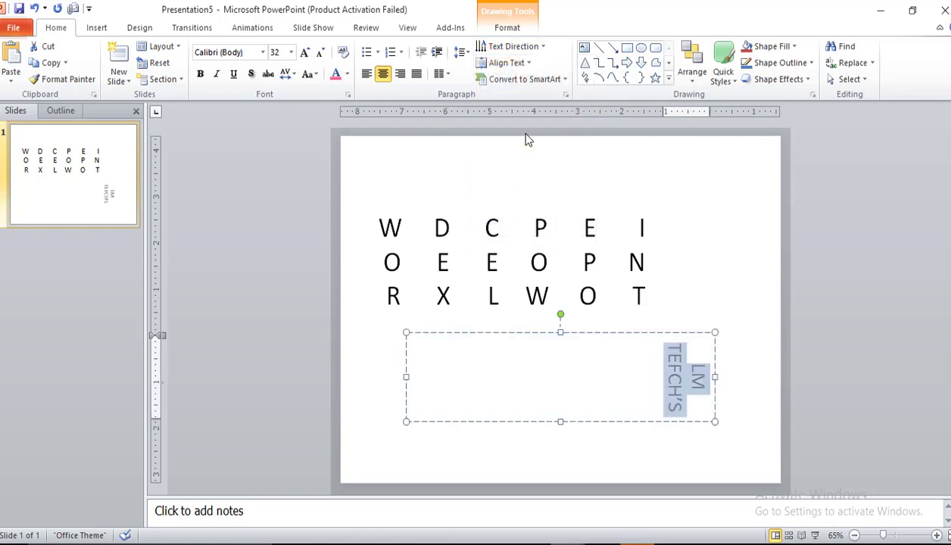
click(507, 63)
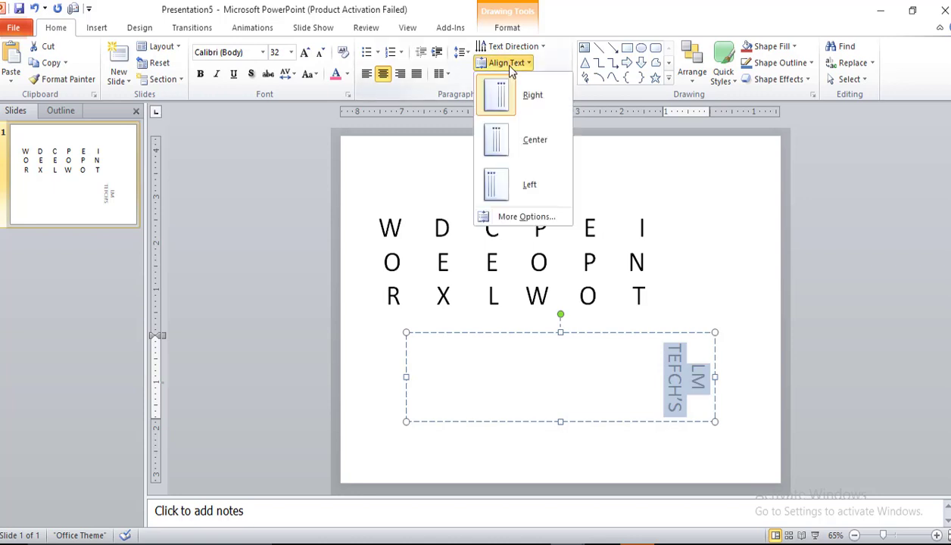
click(533, 150)
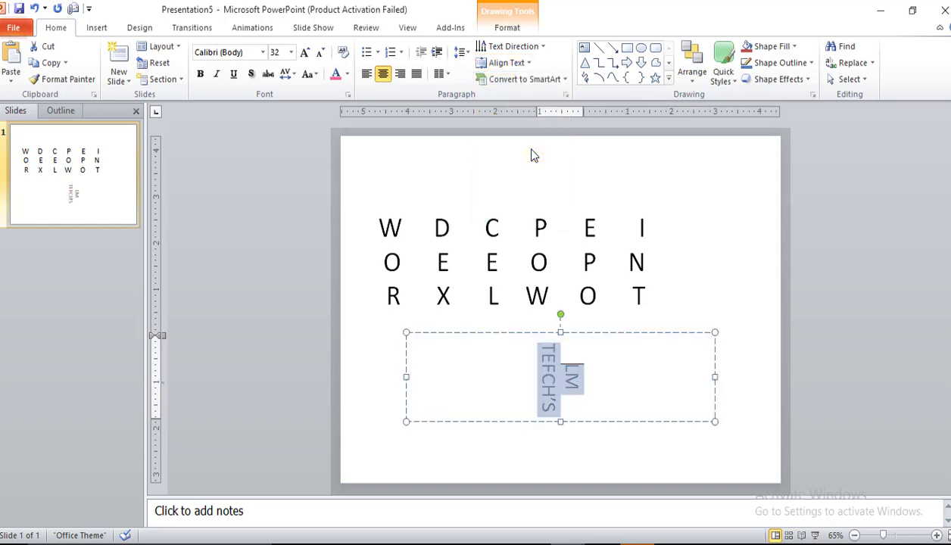
click(499, 354)
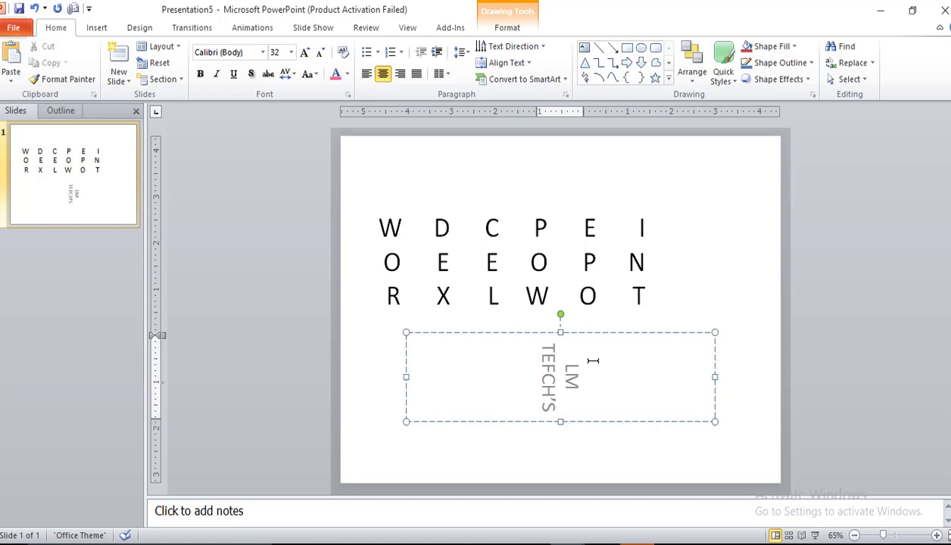
Step: Select all title text and convert it to a circle SmartArt holding WORD, EXCEL, POWE POINT
click(570, 233)
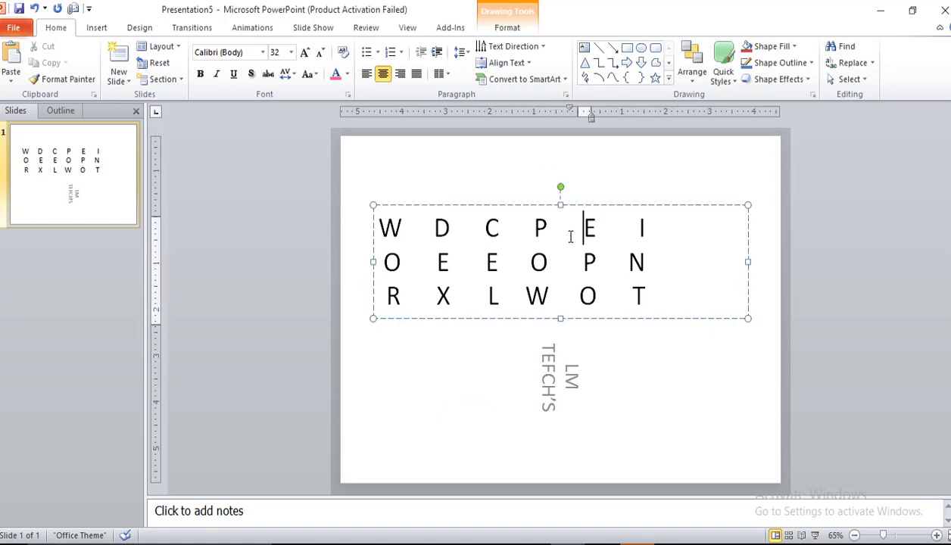
key(ctrl+a)
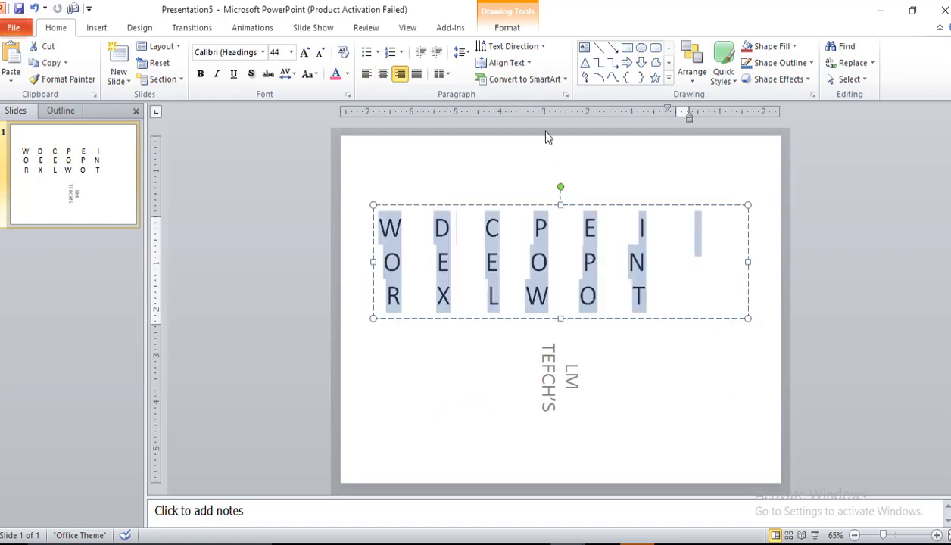
click(521, 80)
click(655, 248)
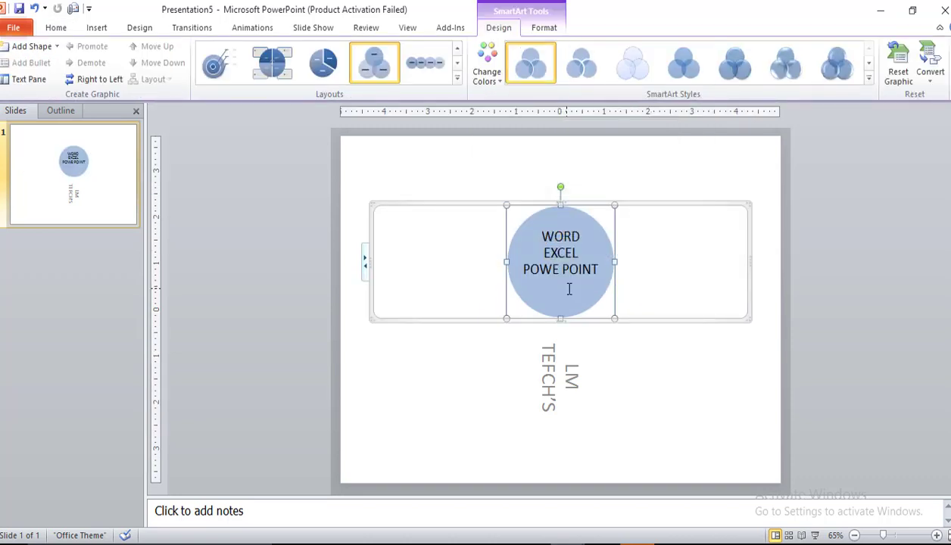
click(65, 32)
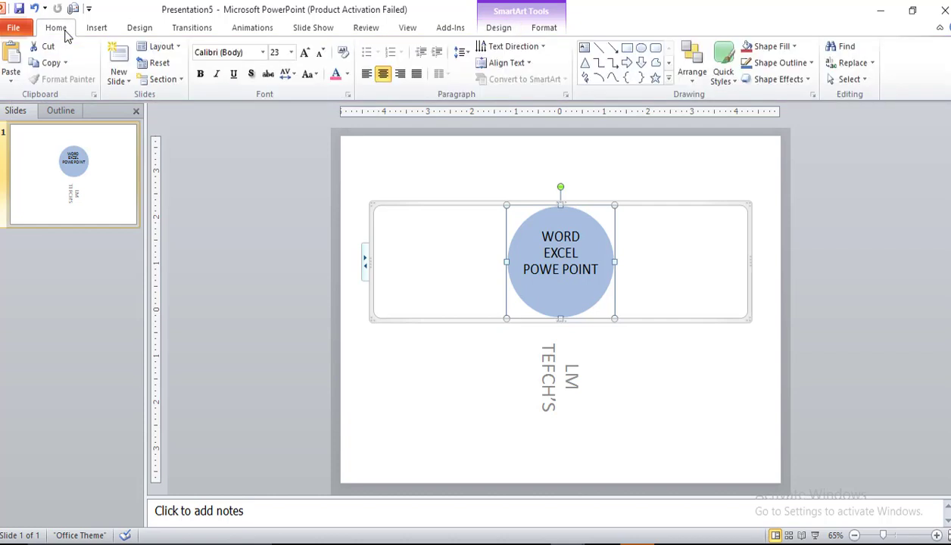